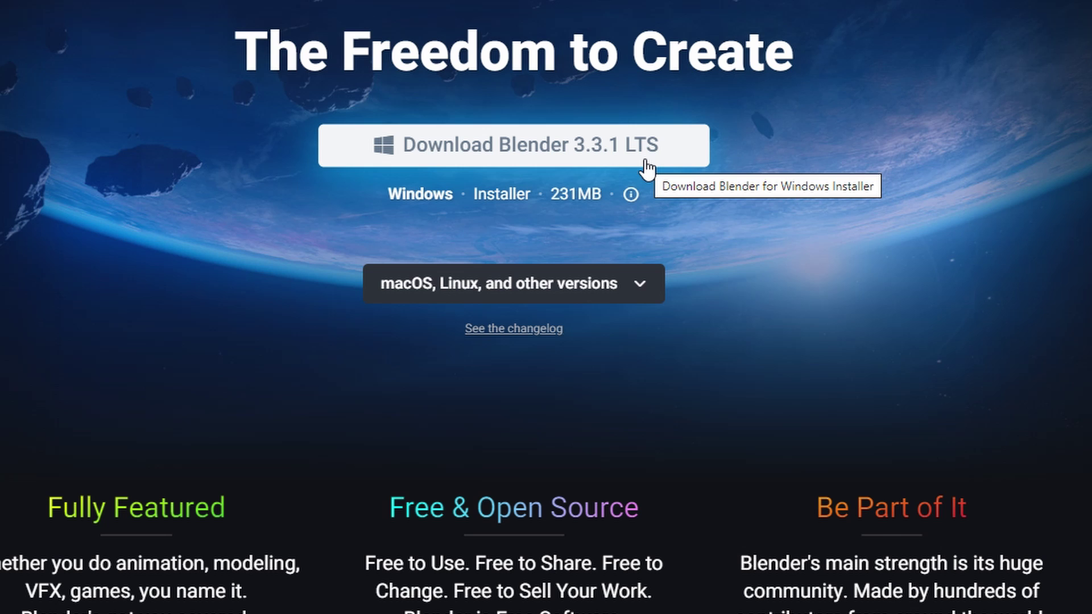
Show the blender.org download options for macOS, Linux and other versions.
left_click(642, 293)
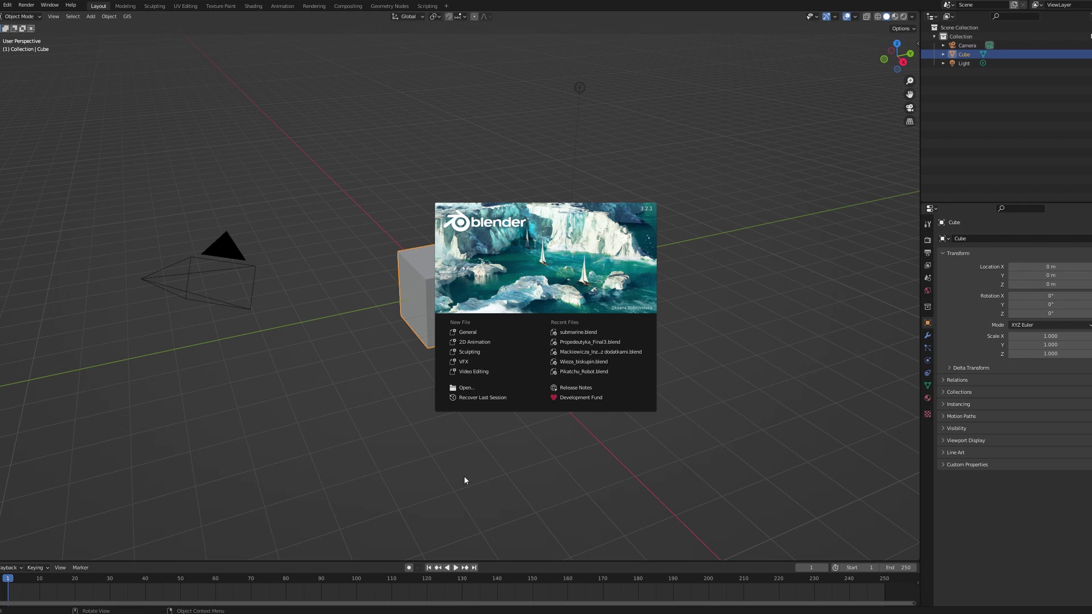
Delete the default camera, light and cube so the scene is empty.
left_click(465, 476)
left_click_drag(678, 66, 232, 398)
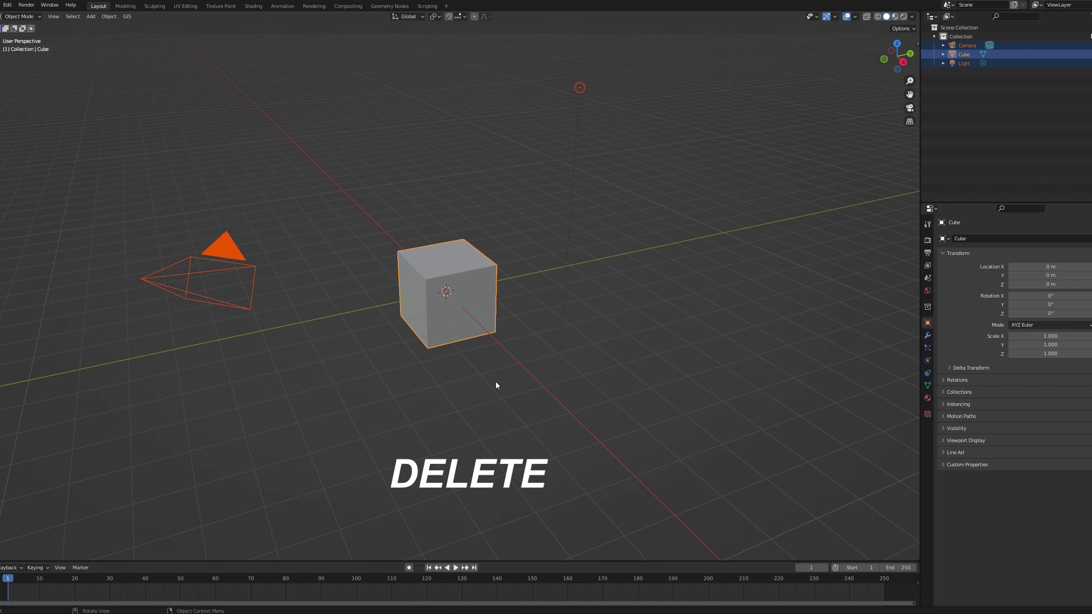
key("Delete")
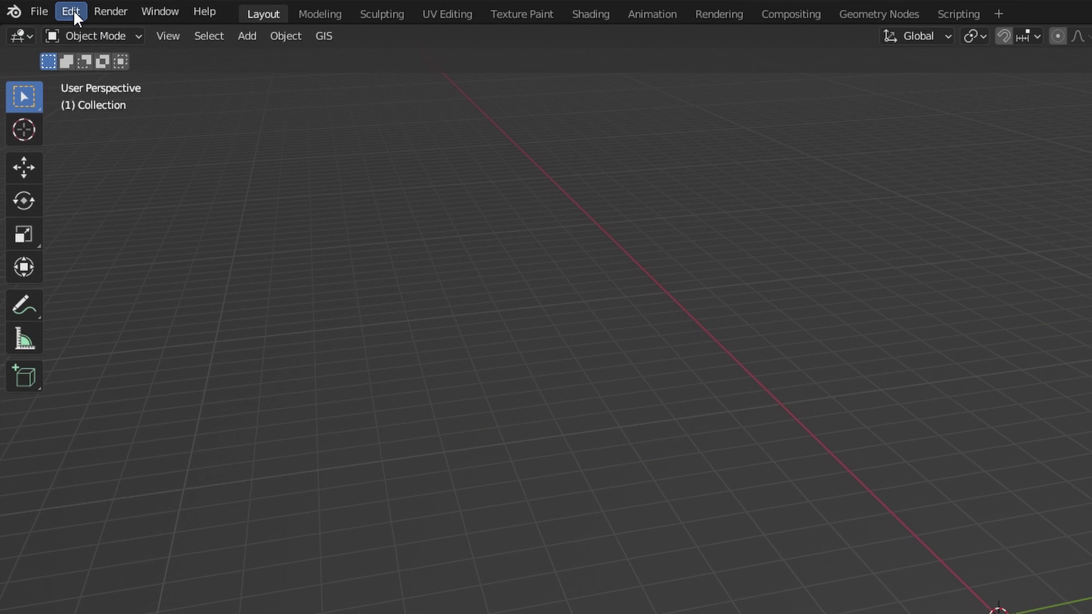
Find the Bool Tool add-on in Preferences, toggle it off and back on, and save the preferences.
left_click(72, 10)
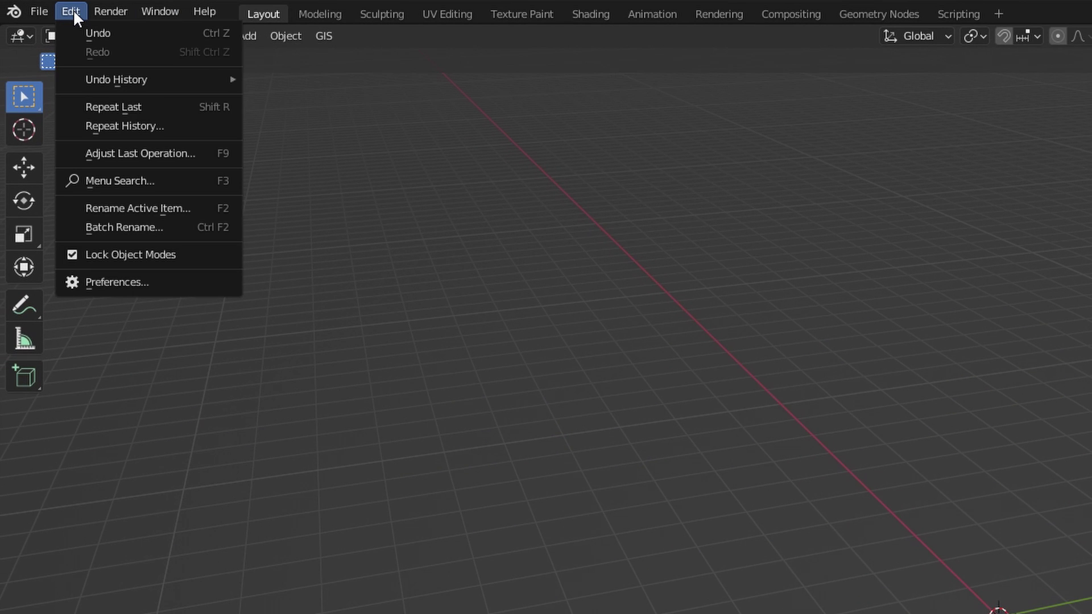
left_click(135, 281)
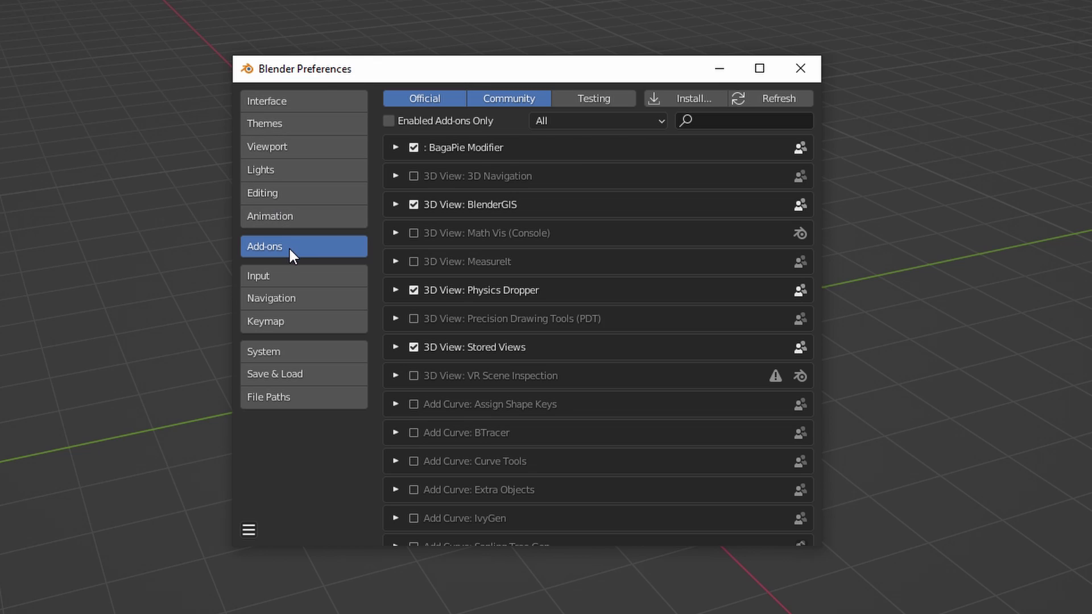
left_click(748, 120)
type("bool")
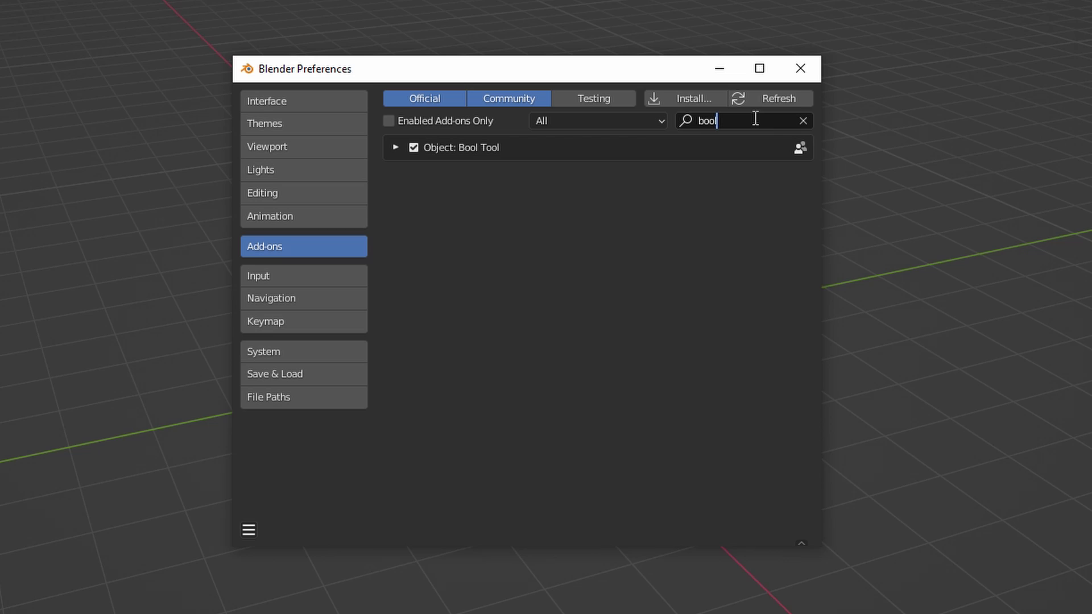
key("Return")
left_click(415, 147)
left_click(414, 148)
left_click(259, 531)
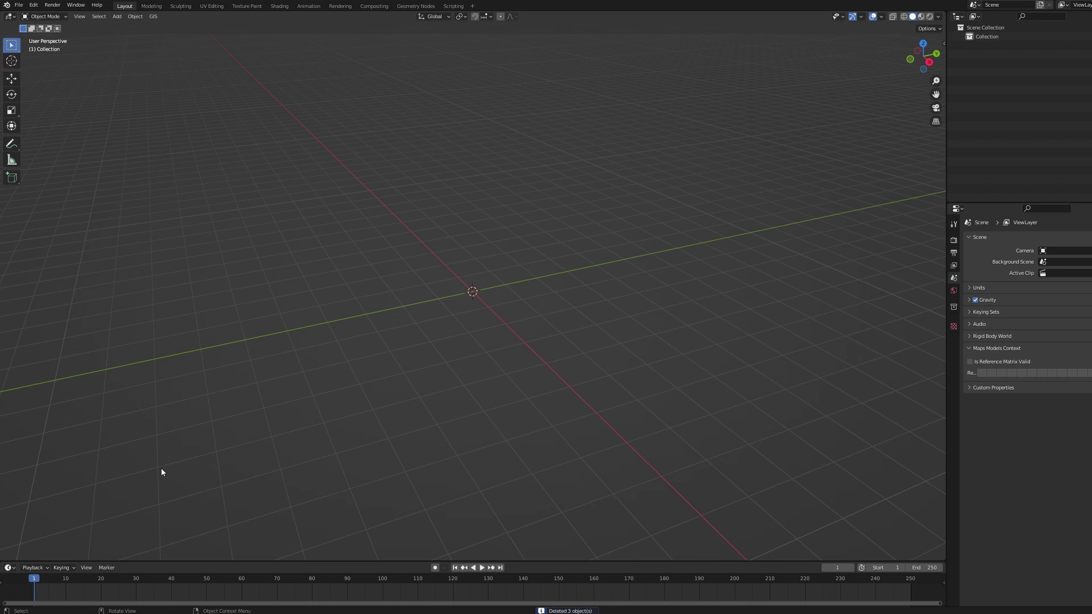
Start an STL (.stl) import and browse to the Downloads folder.
left_click(19, 4)
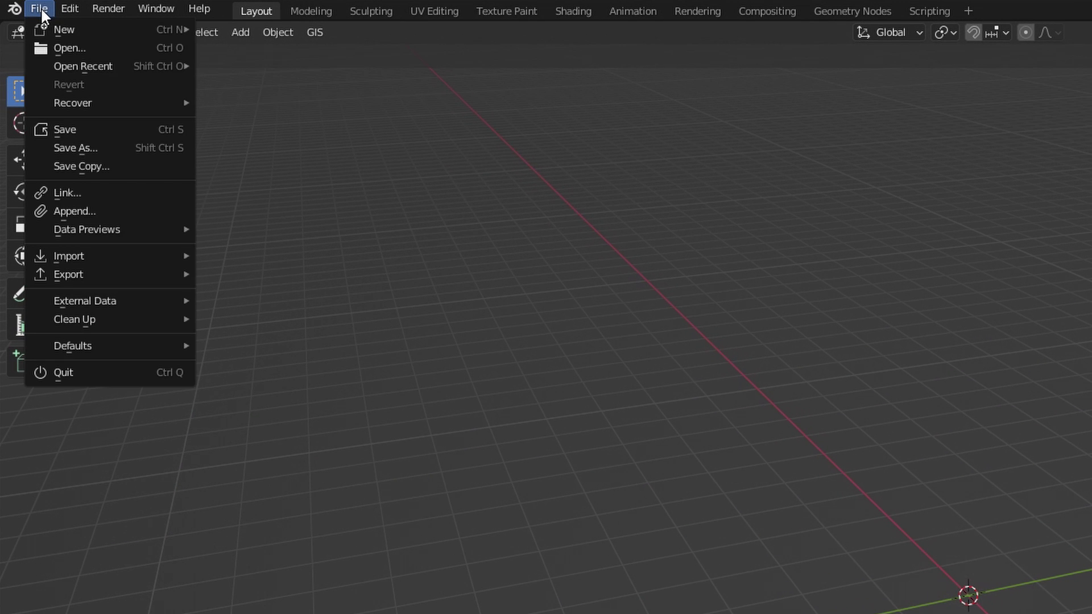
mouse_move(104, 262)
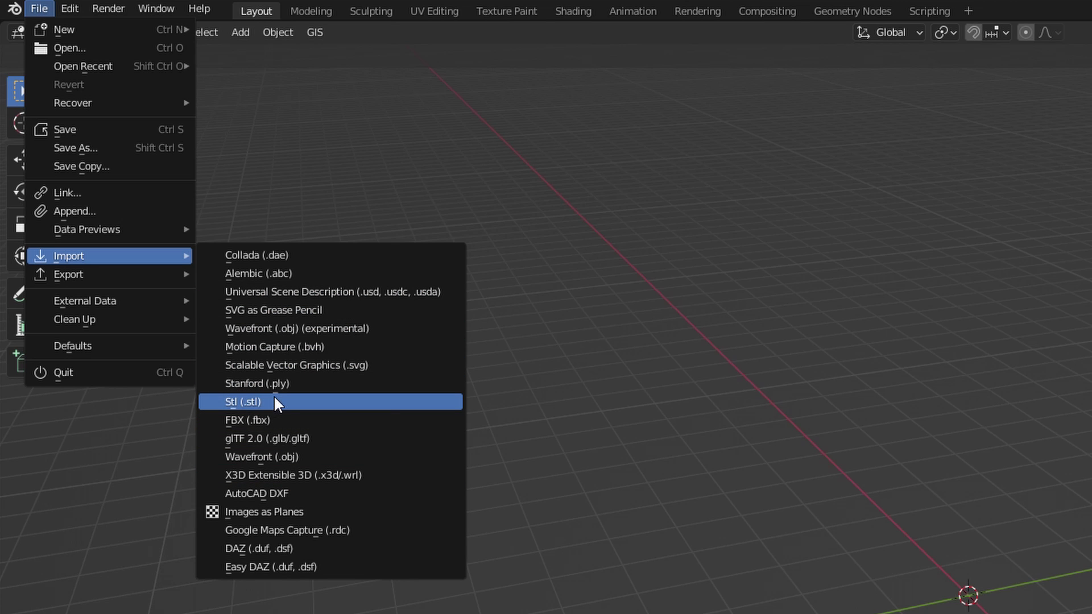
left_click(251, 400)
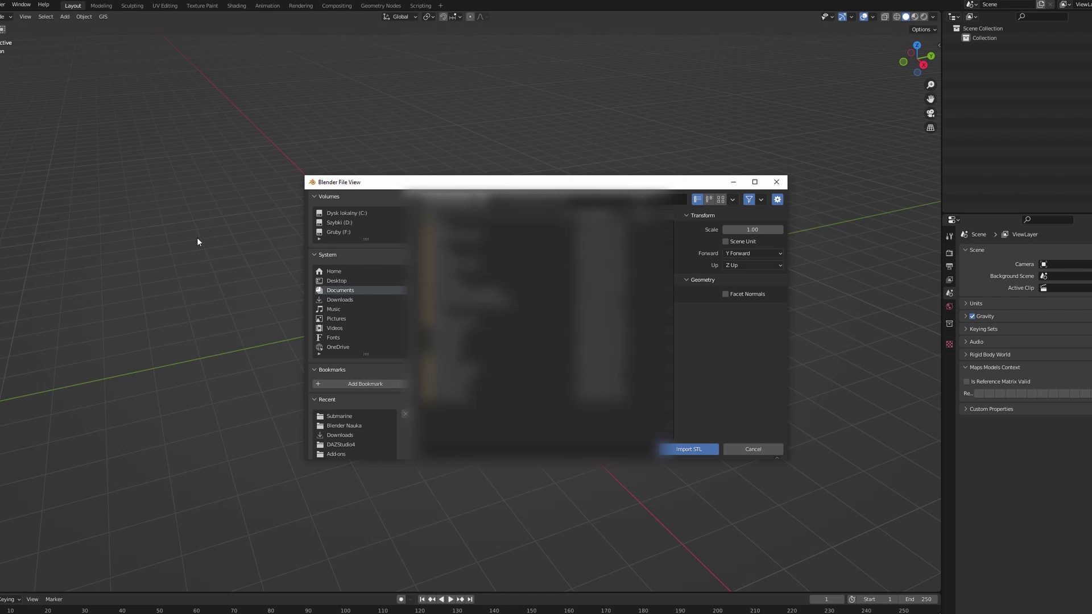
left_click(345, 299)
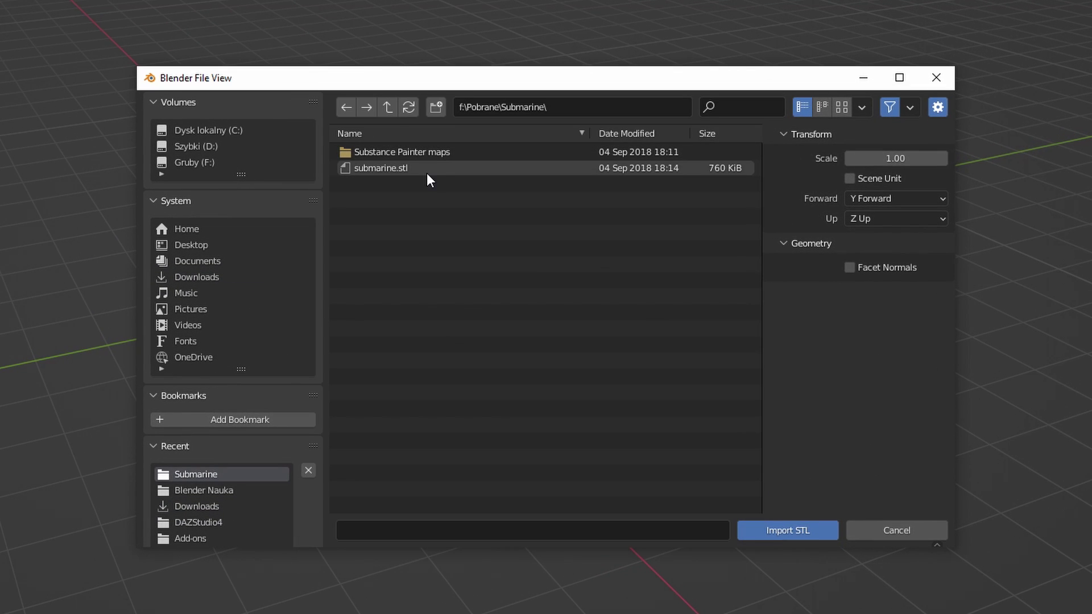
Import submarine.stl and show the sidebar with its transform and dimension values.
double_click(427, 171)
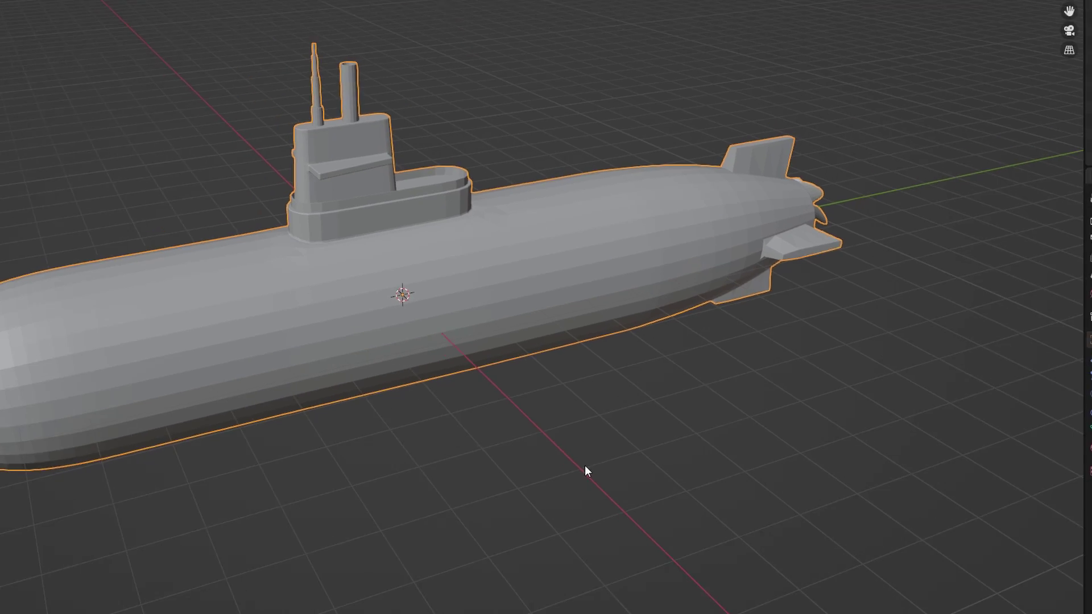
scroll(554, 404, "down", 4)
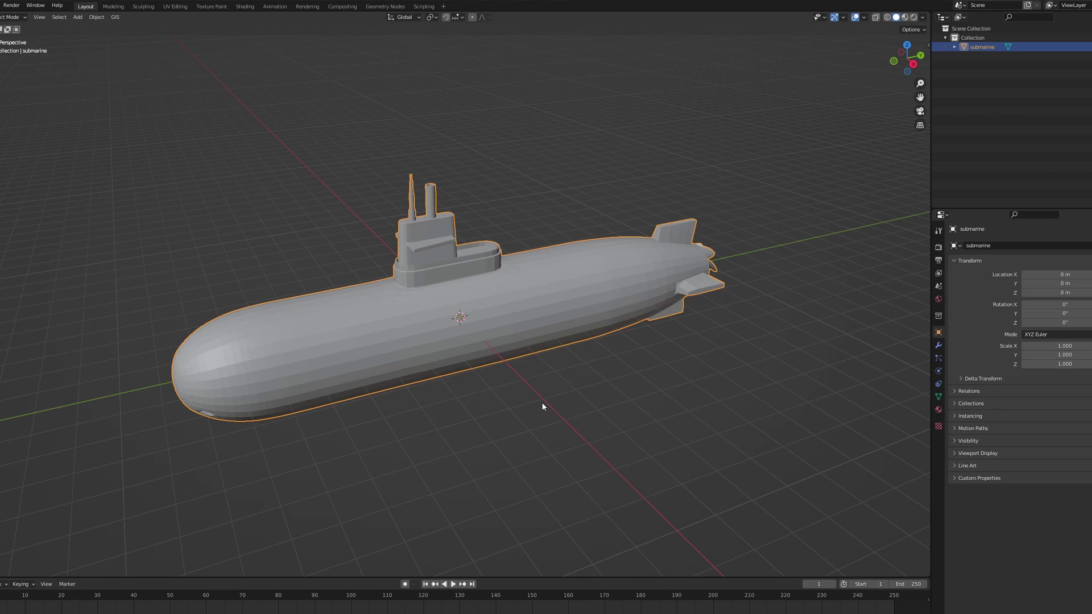
key("n")
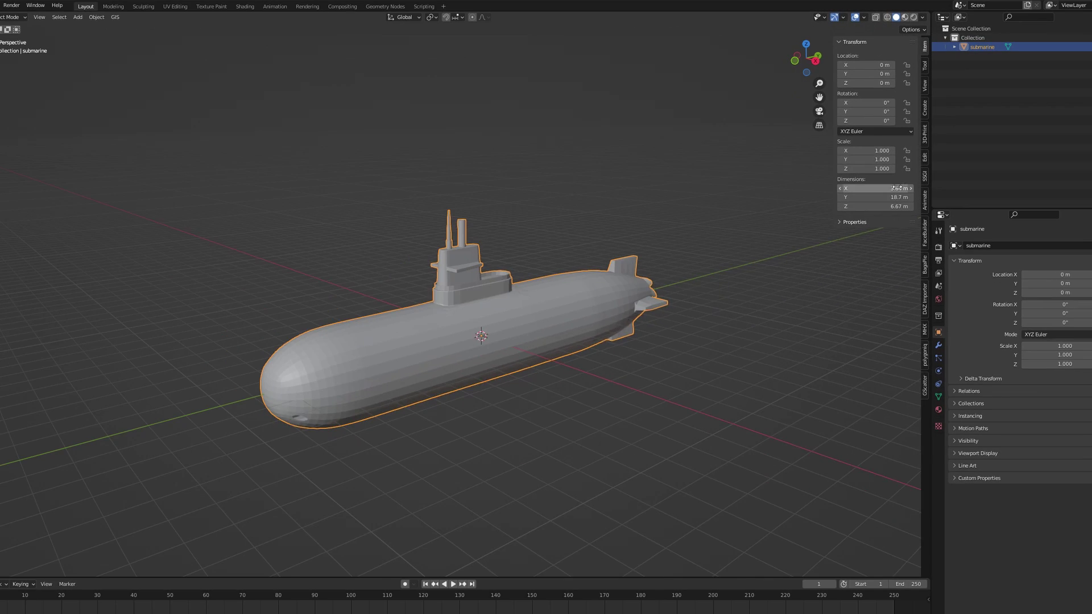
Scale the submarine down in several passes to about 0.035, roughly 0.127 m wide.
key("s")
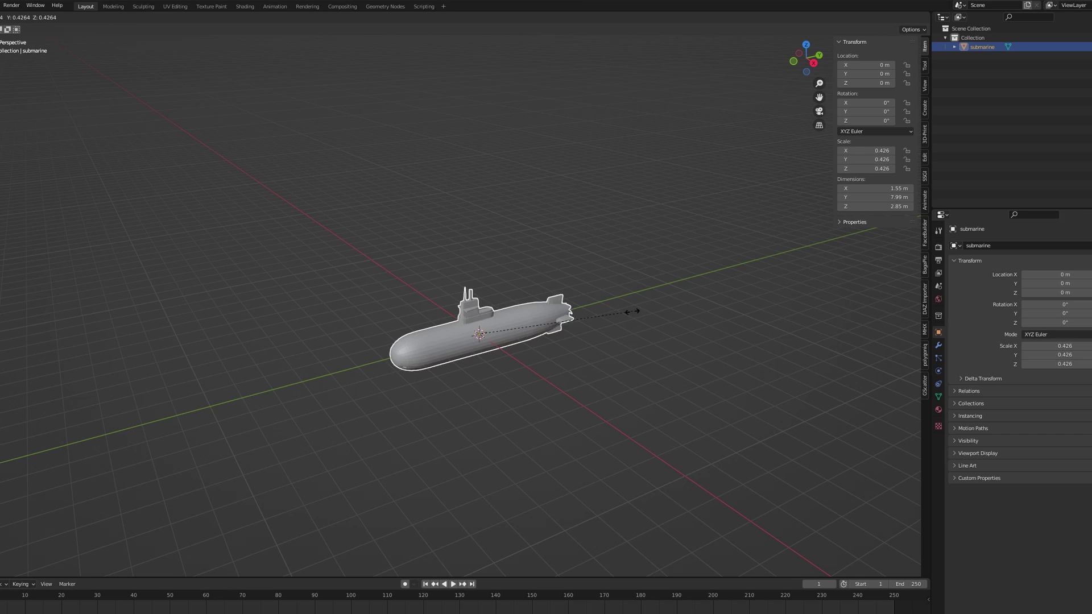
left_click(481, 342)
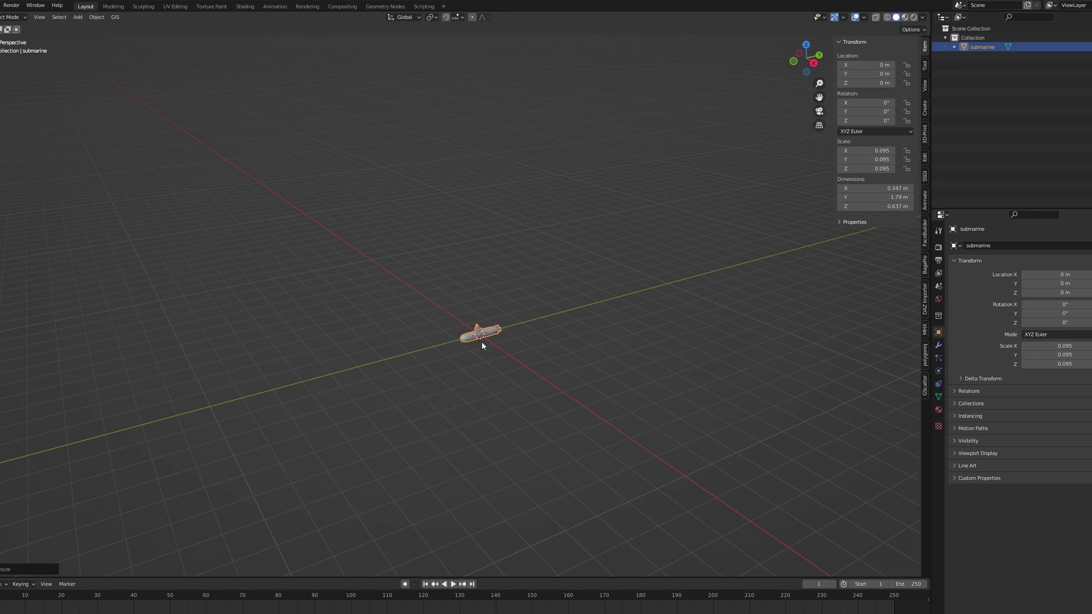
scroll(494, 333, "up", 5)
scroll(504, 323, "up", 3)
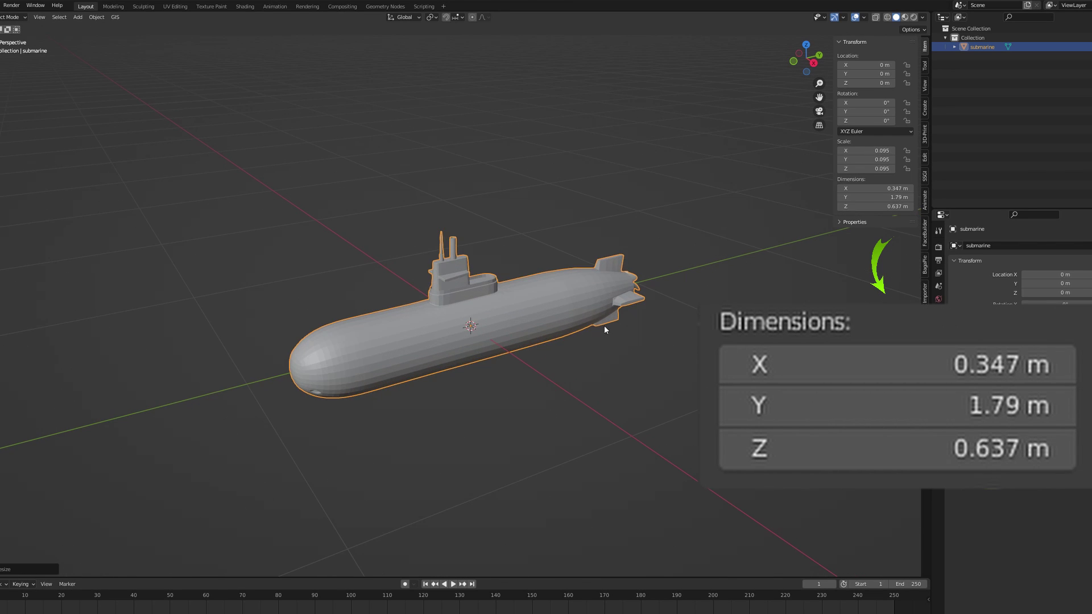
key("s")
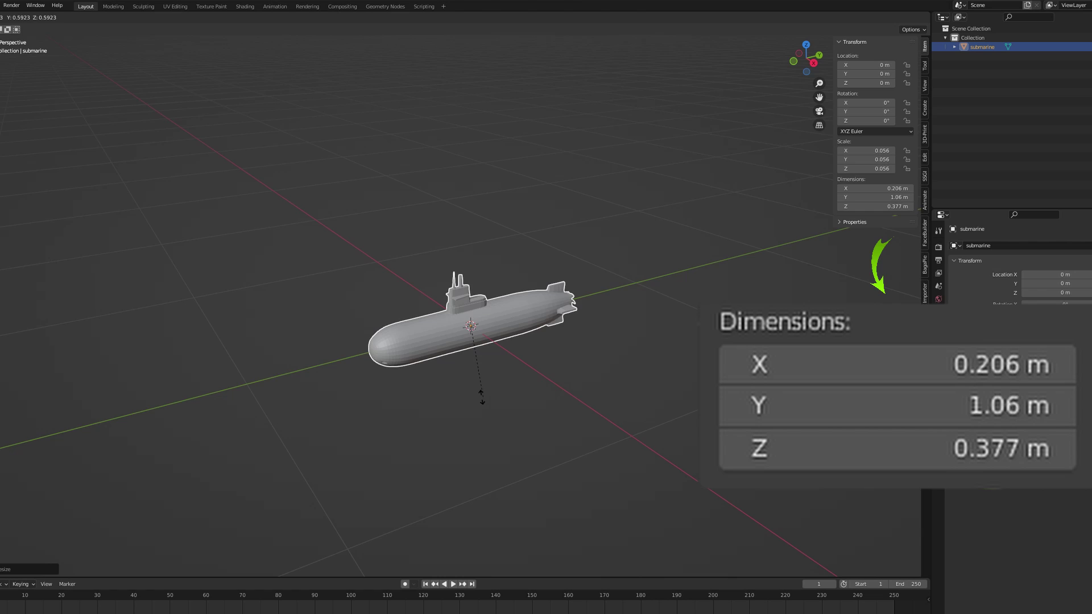
left_click(459, 373)
scroll(722, 388, "up", 5)
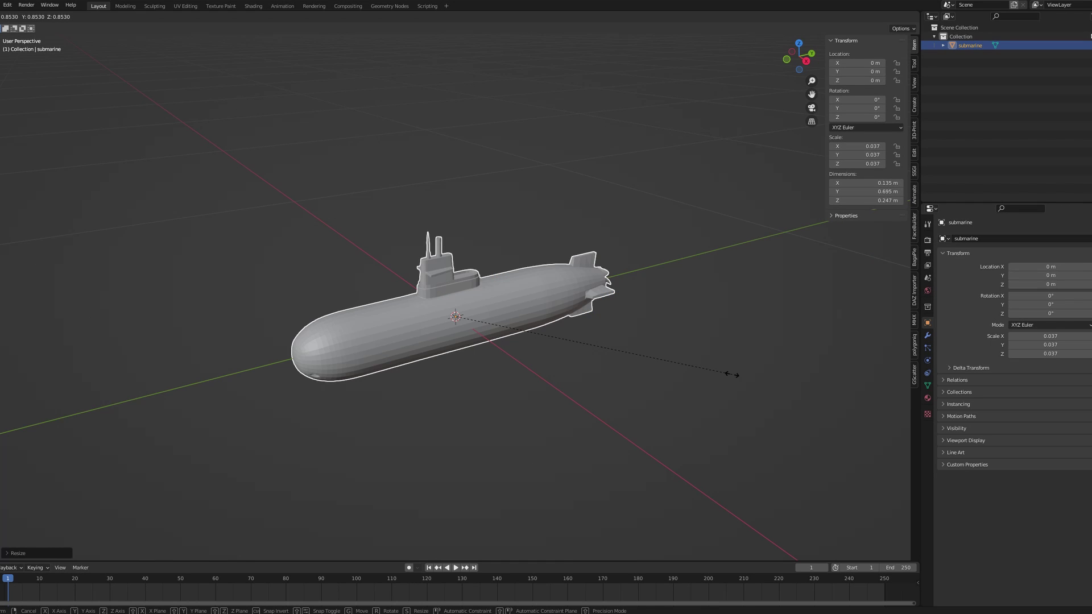
key("s")
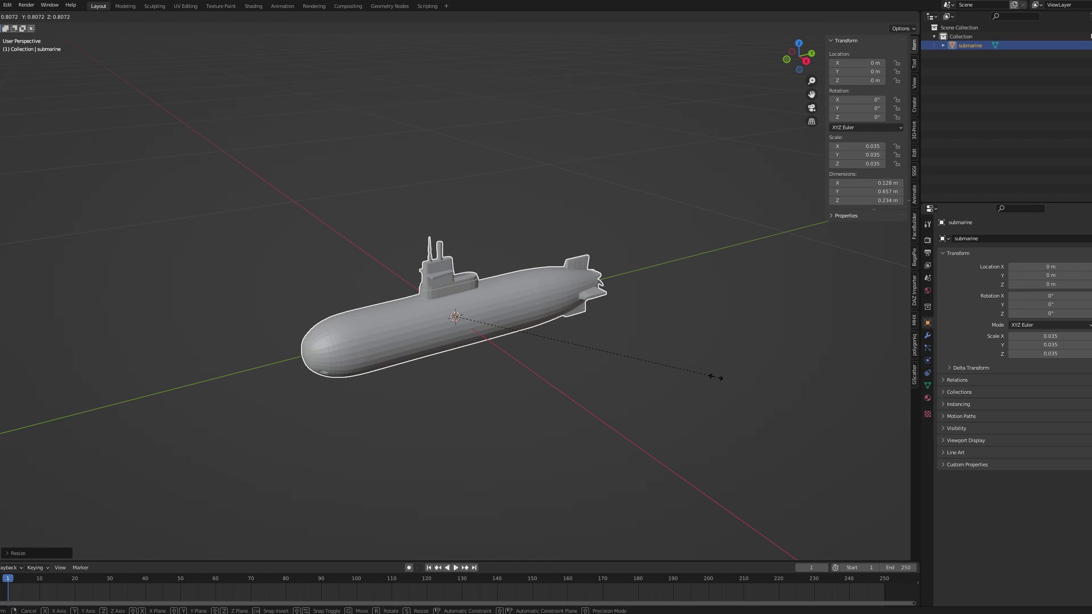
left_click(716, 377)
scroll(646, 315, "down", 4)
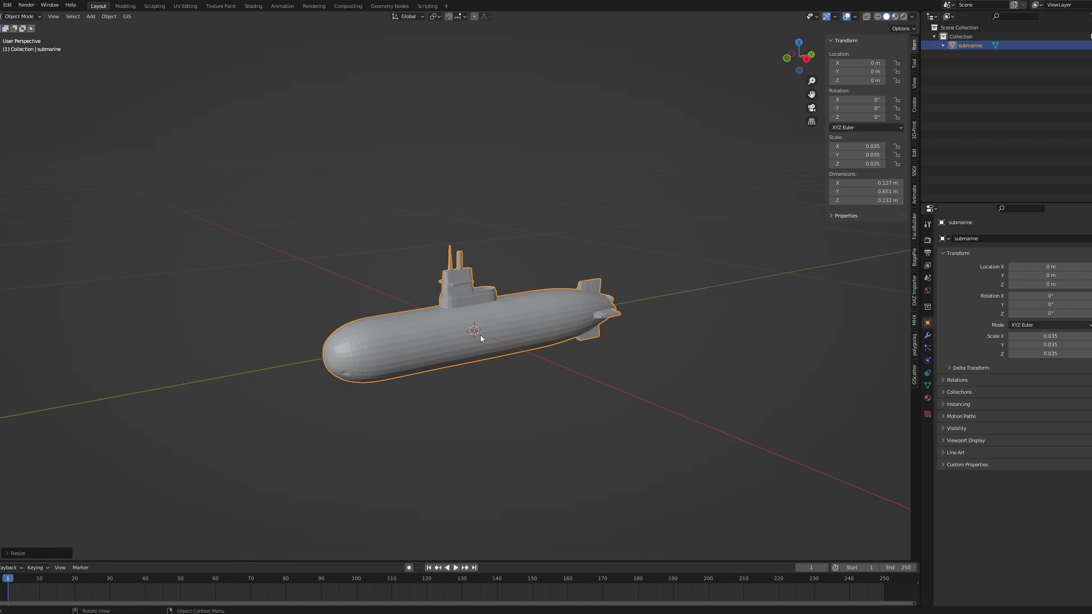
scroll(480, 339, "up", 1)
key("s")
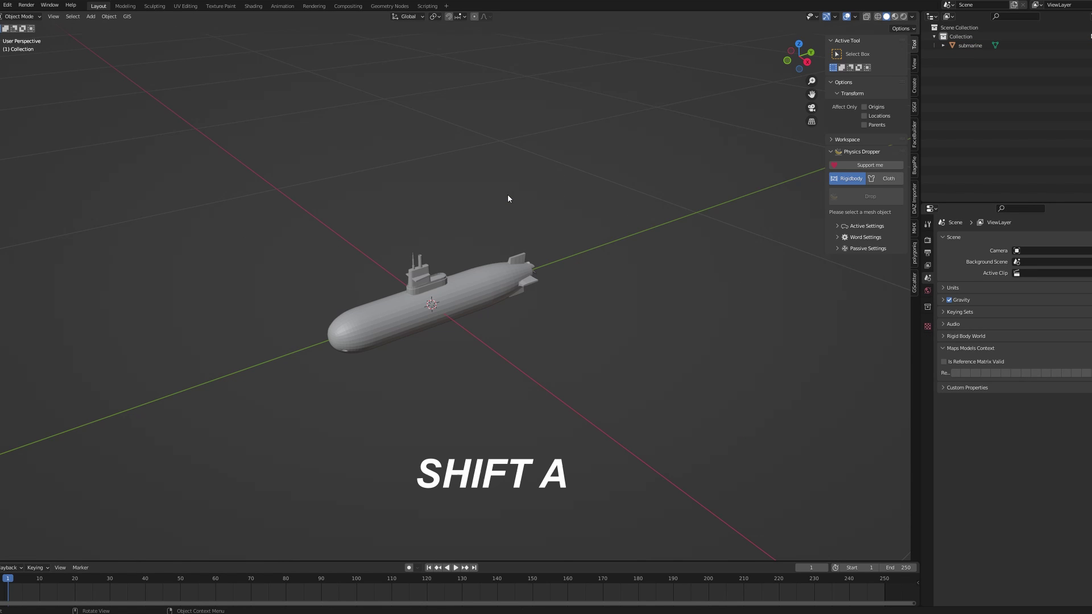
Add a cube and set its dimensions to 0.22 × 0.22 × 0.25 m.
key("shift+a")
mouse_move(507, 193)
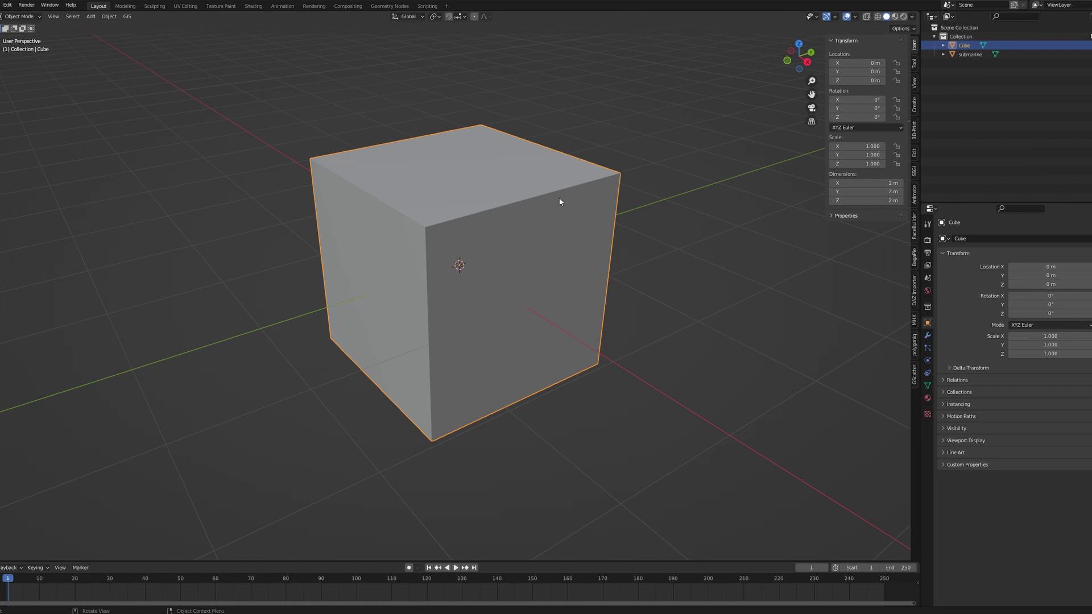
left_click(866, 182)
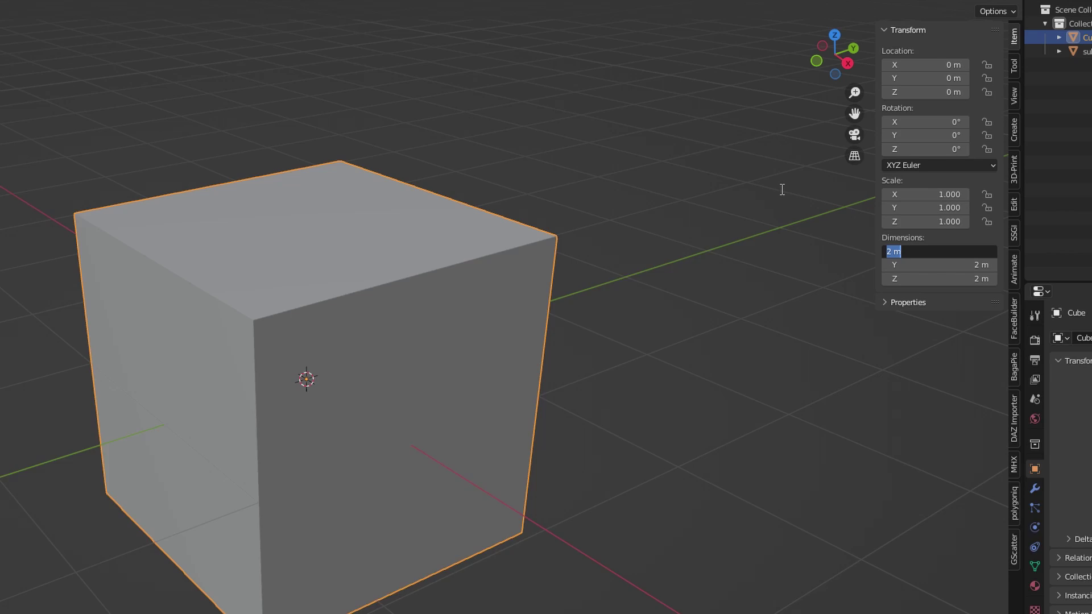
type("0.22")
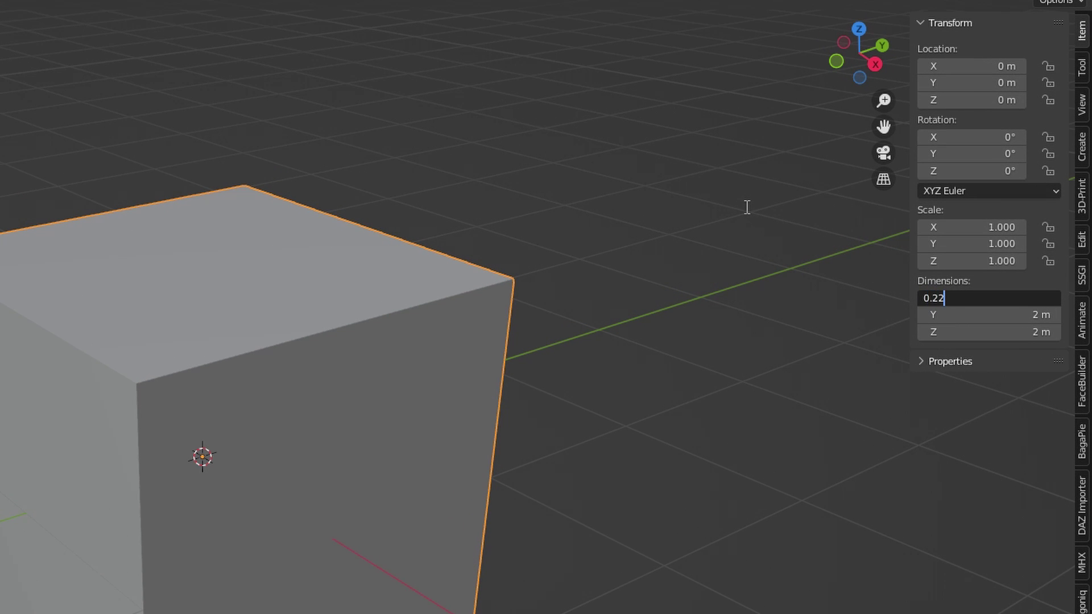
key("Tab")
type("0.22")
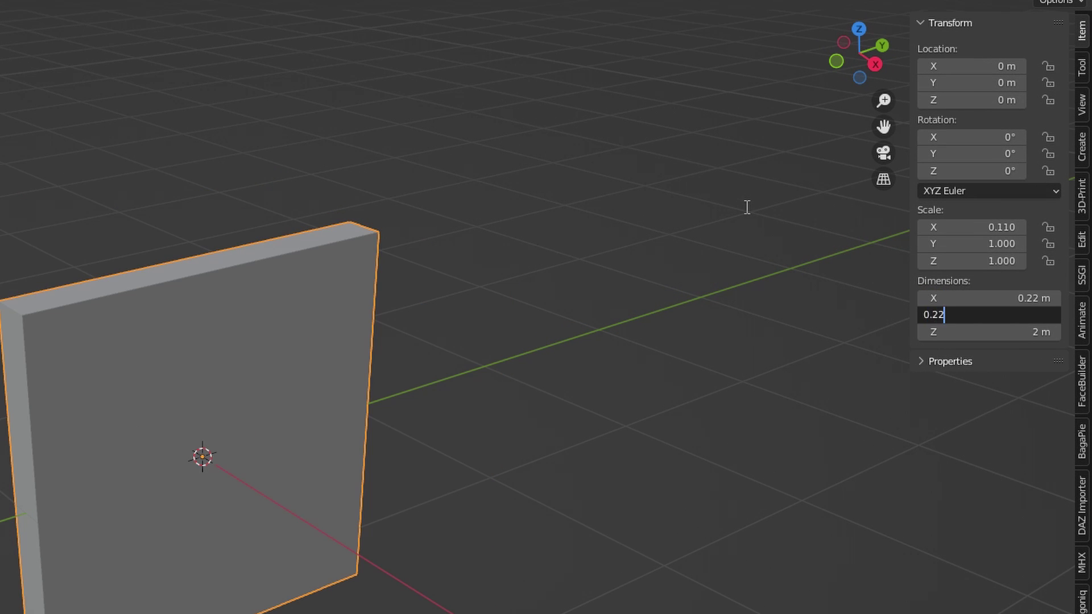
key("Tab")
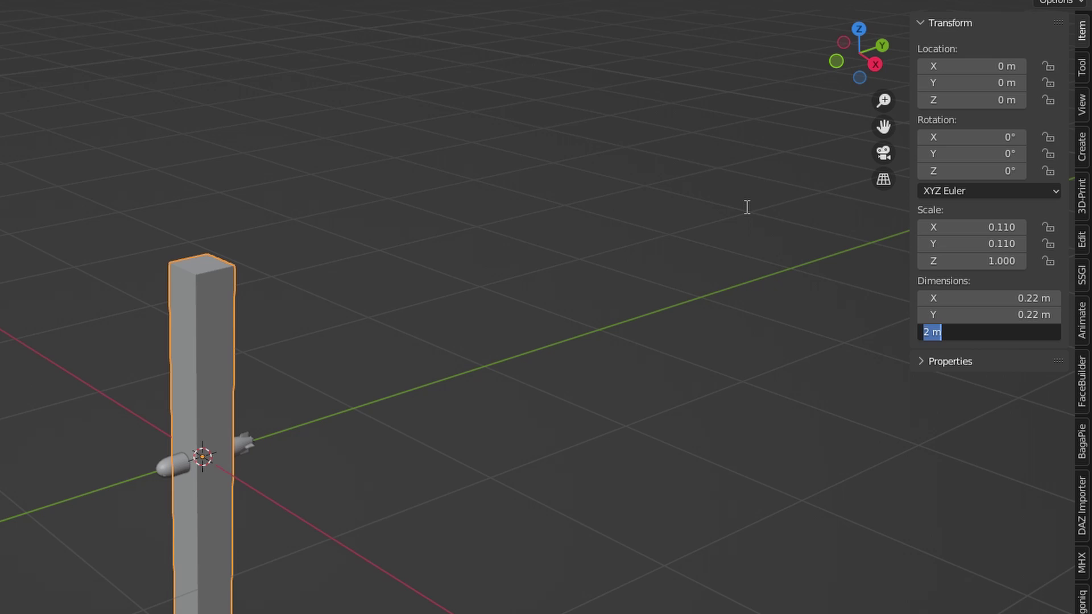
type("0.25")
key("Return")
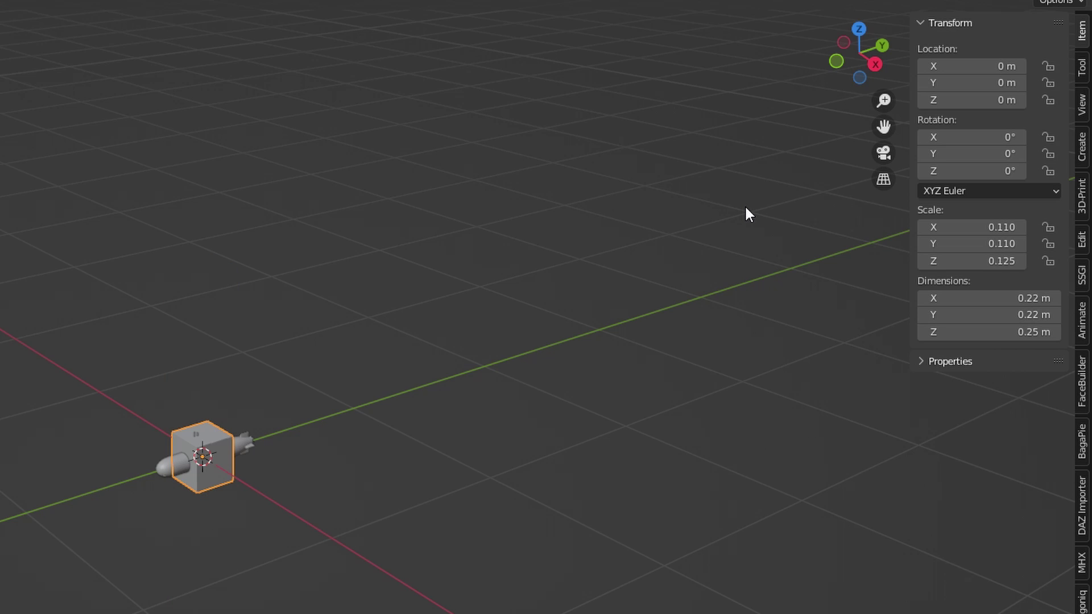
Raise the cube 0.047 m along Z.
scroll(194, 464, "up", 5)
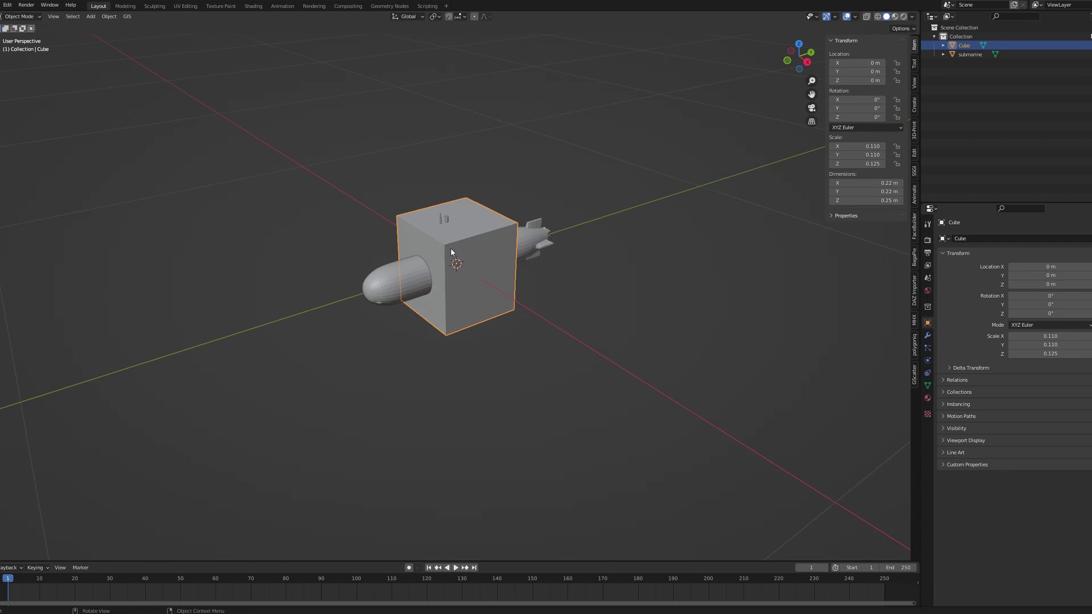
scroll(496, 251, "up", 3)
middle_click_drag(451, 252, 497, 287)
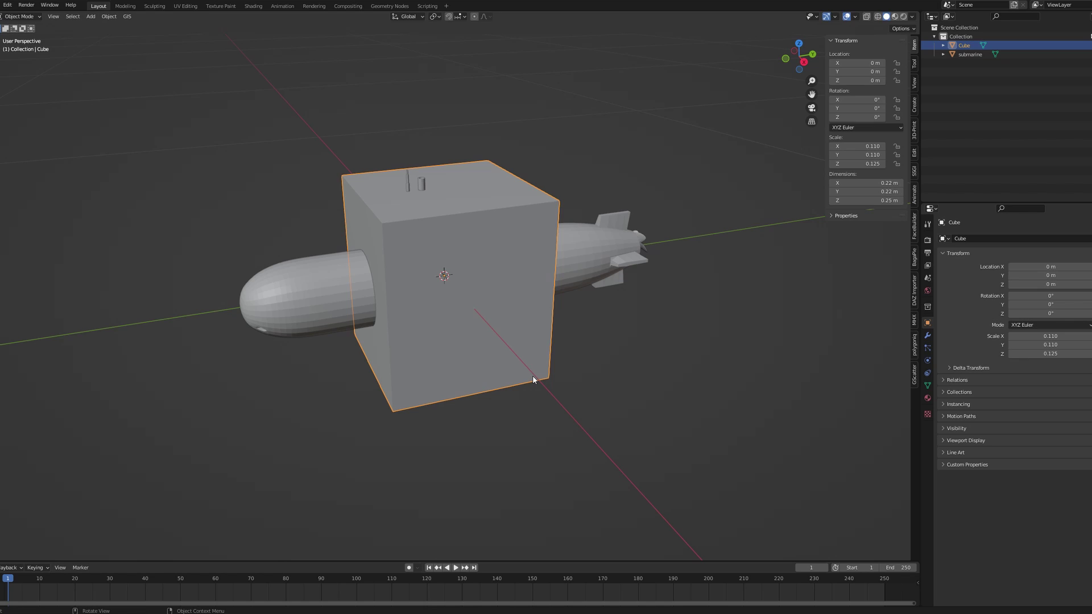
key("g")
key("y")
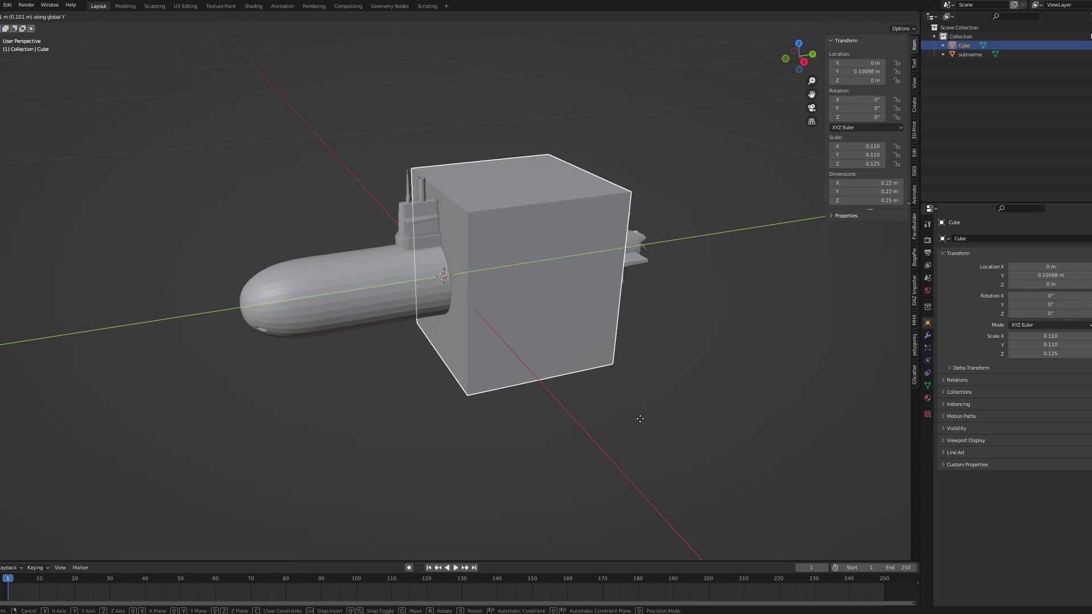
right_click(472, 441)
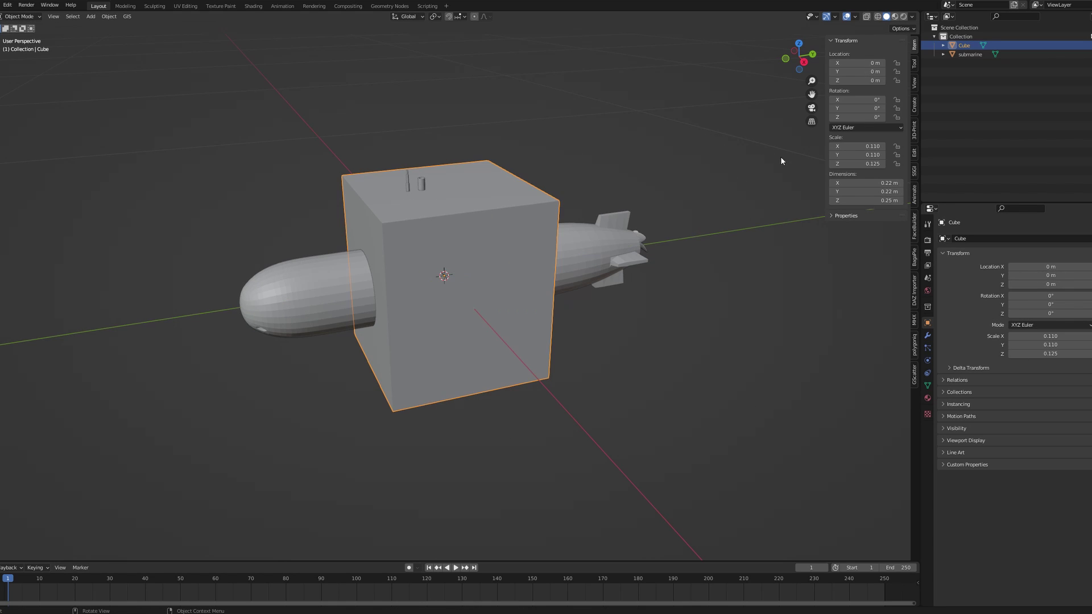
middle_click_drag(782, 161, 537, 415)
scroll(537, 415, "down", 2)
key("g")
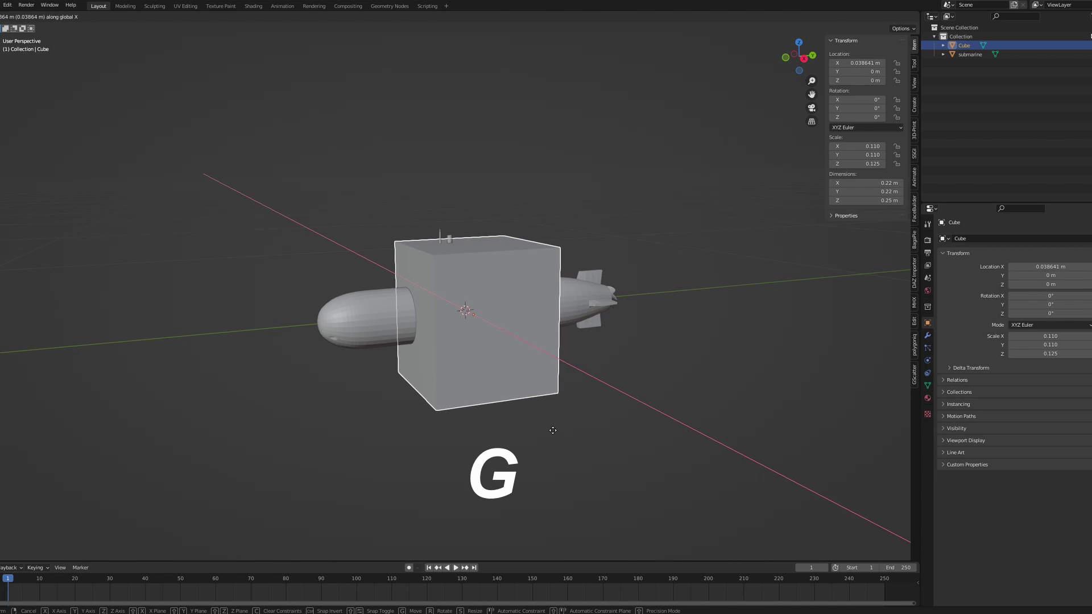
key("x")
key("z")
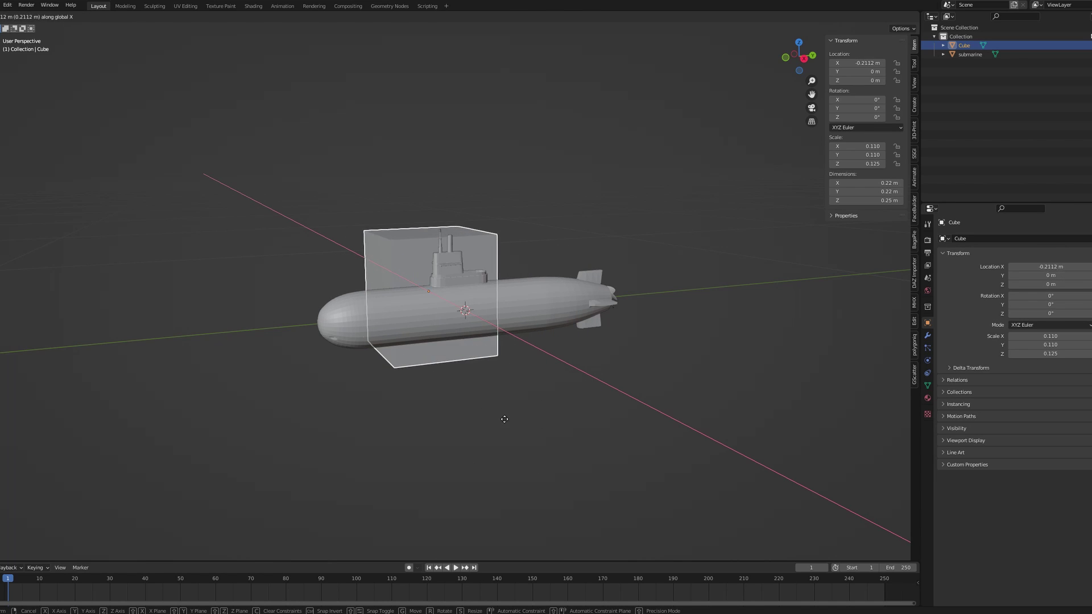
left_click(598, 420)
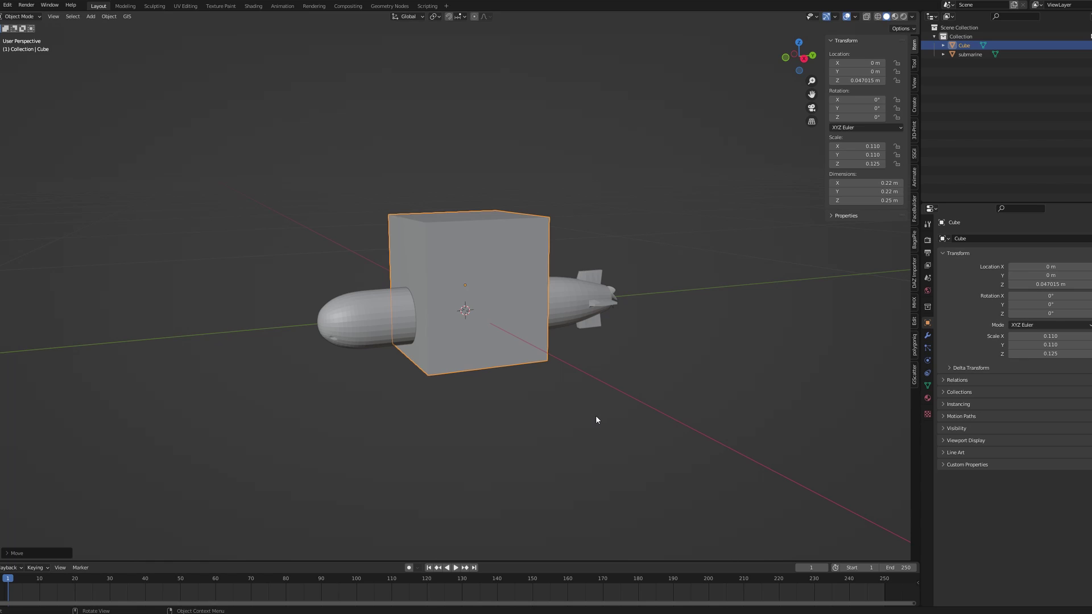
Slide the cube along Y to -0.193 m over the bow and start a Y-constrained duplicate.
key("g")
key("y")
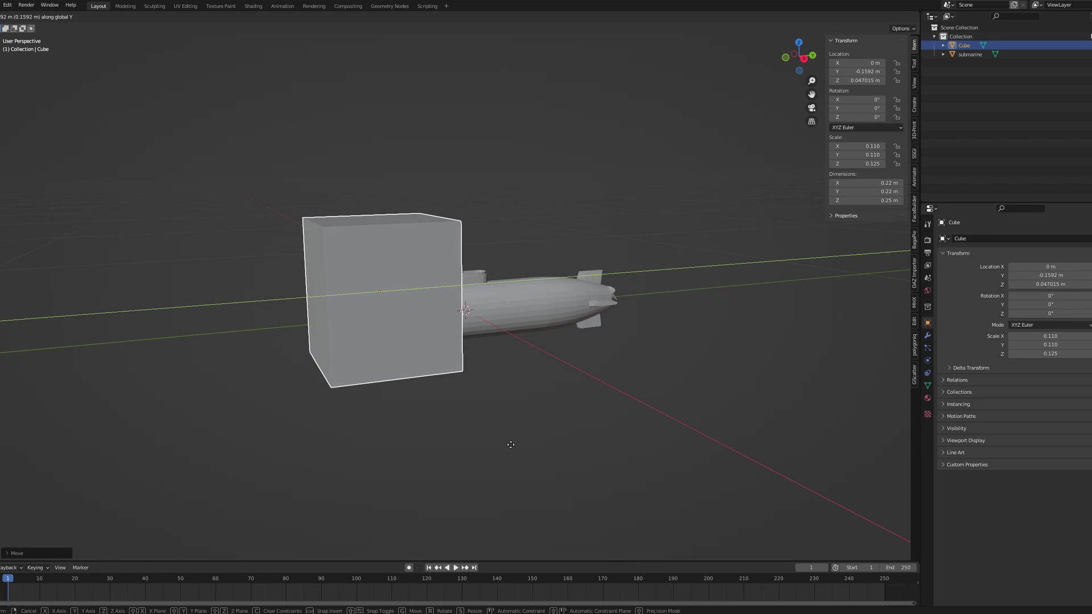
left_click(504, 412)
middle_click_drag(504, 412, 484, 413)
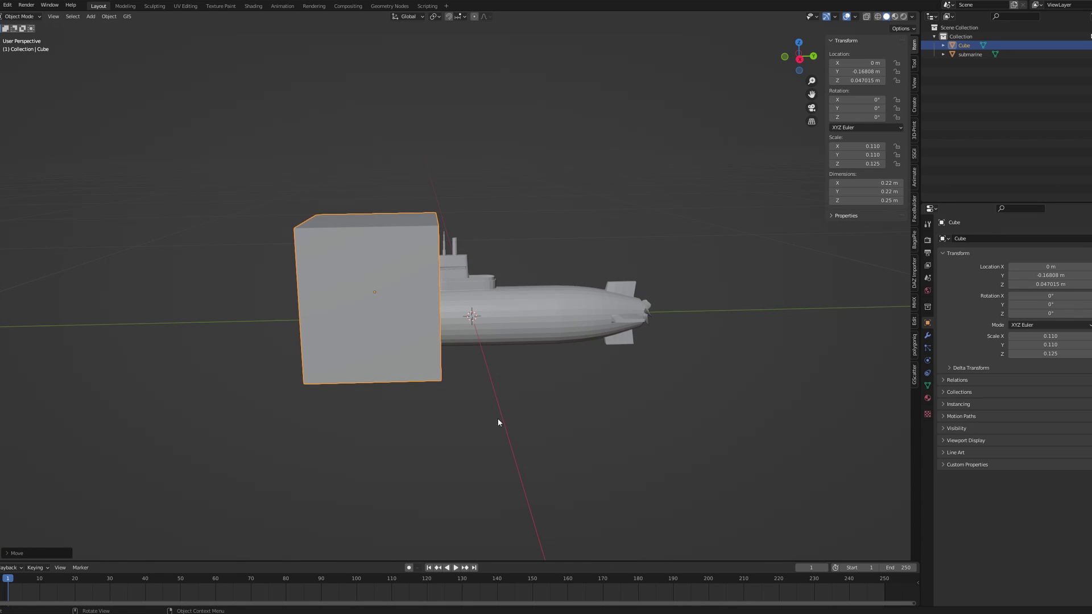
key("g")
key("y")
left_click(498, 427)
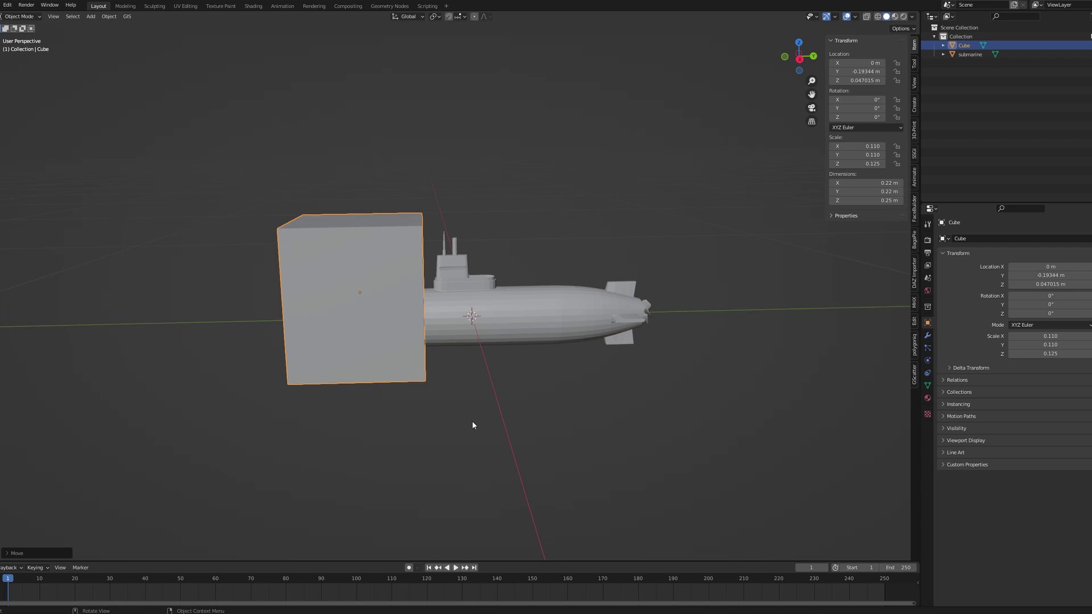
middle_click_drag(472, 426, 476, 429)
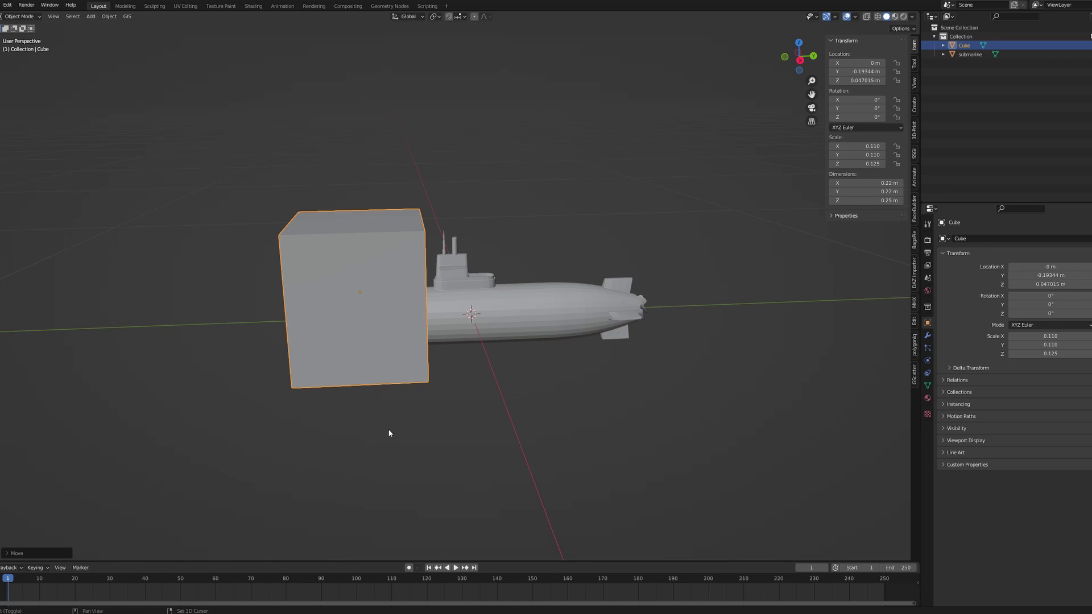
key("shift+d")
key("y")
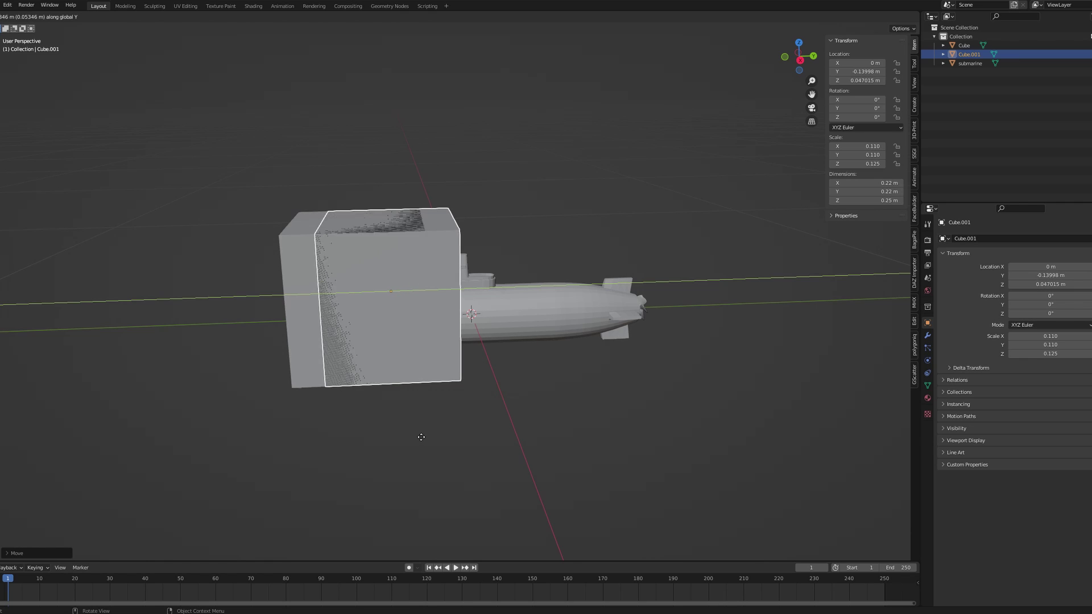
Place two cube copies 0.22 m apart along Y, the last at Y 0.24656 m, then deselect.
right_click(532, 452)
key("shift+d")
key("y")
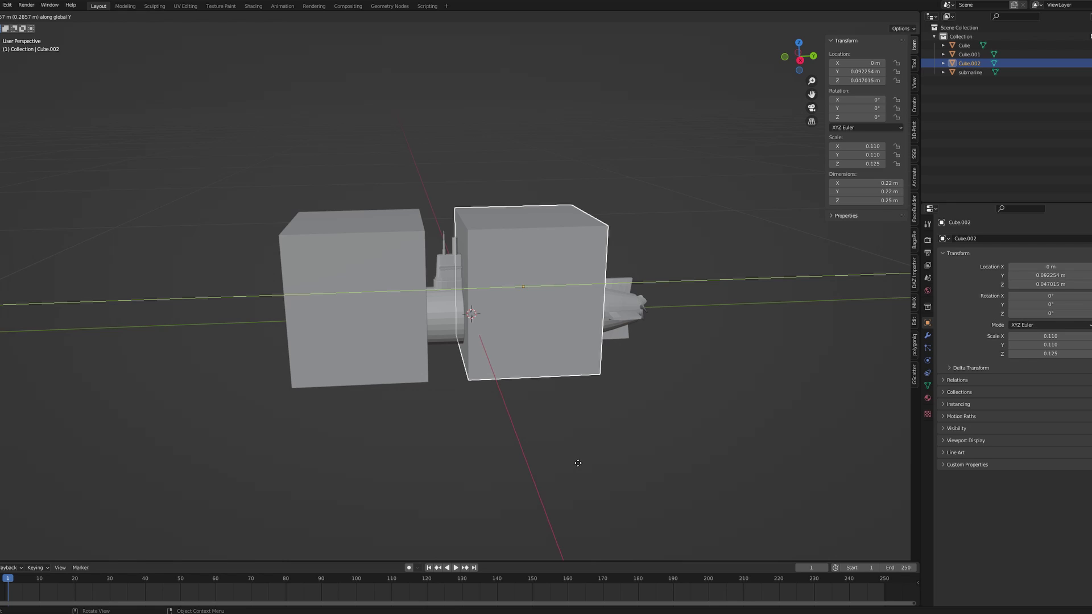
type("0.22")
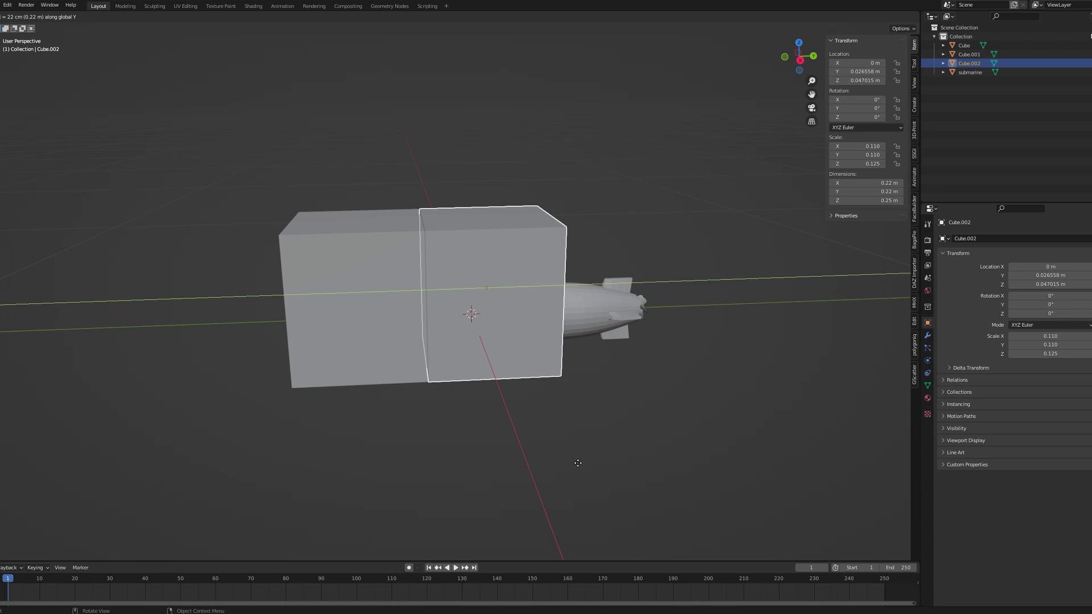
key("Return")
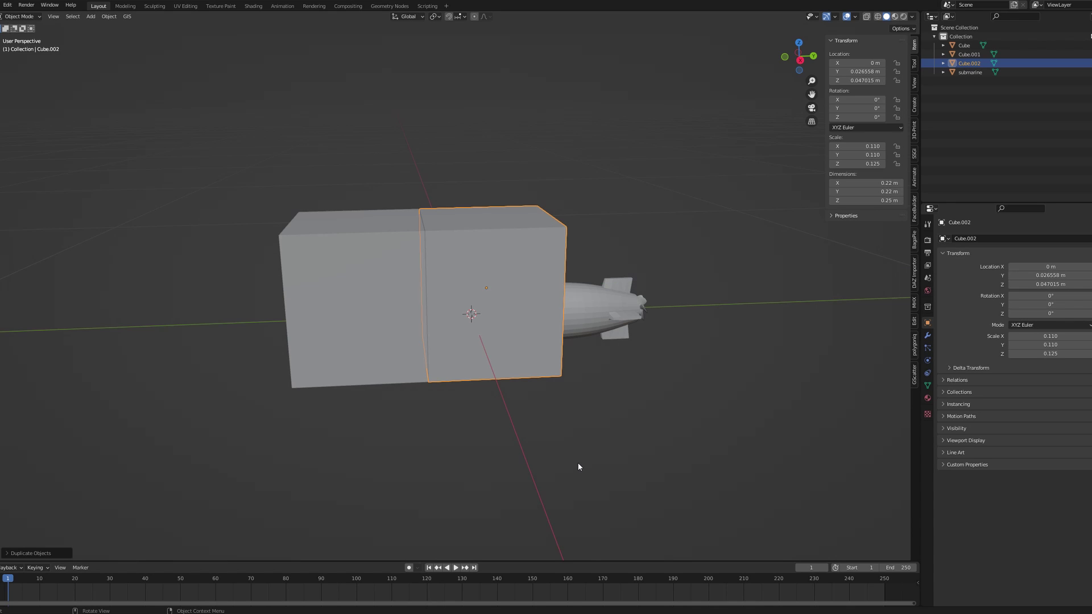
key("shift+d")
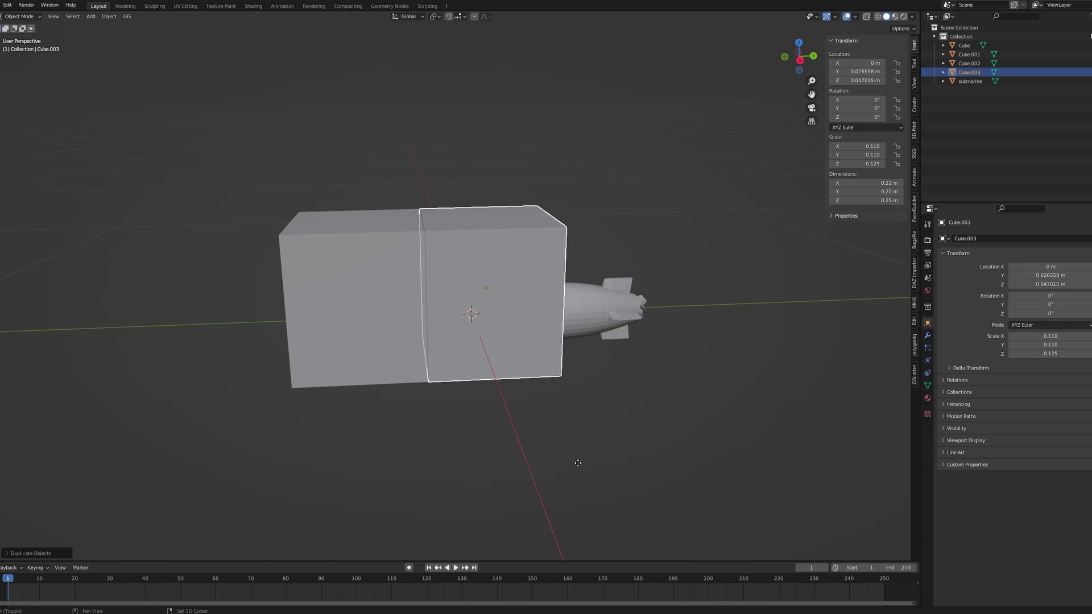
type("y")
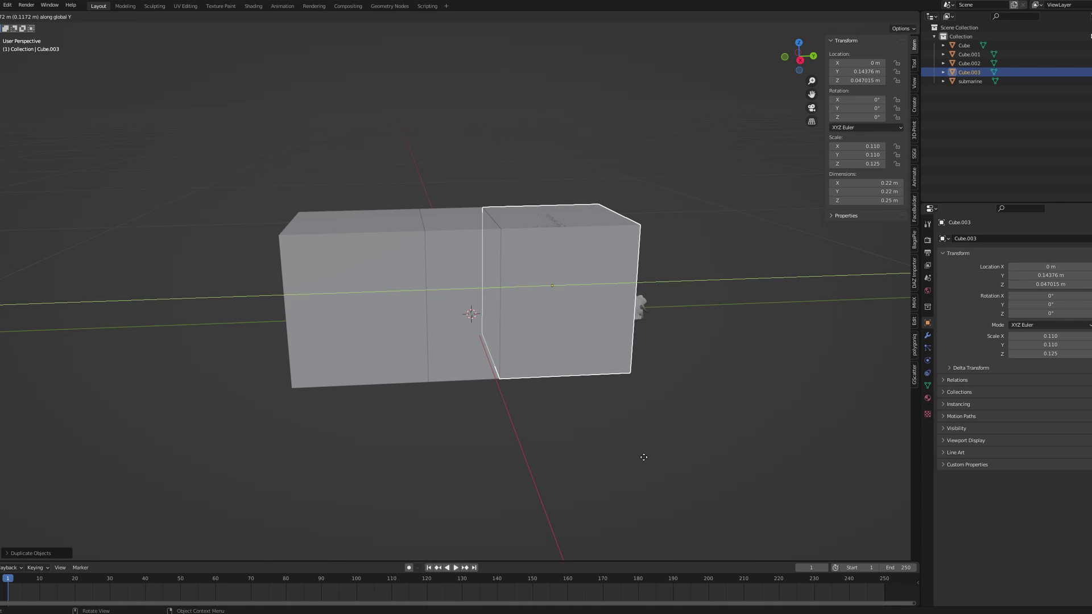
type("0.22")
key("Return")
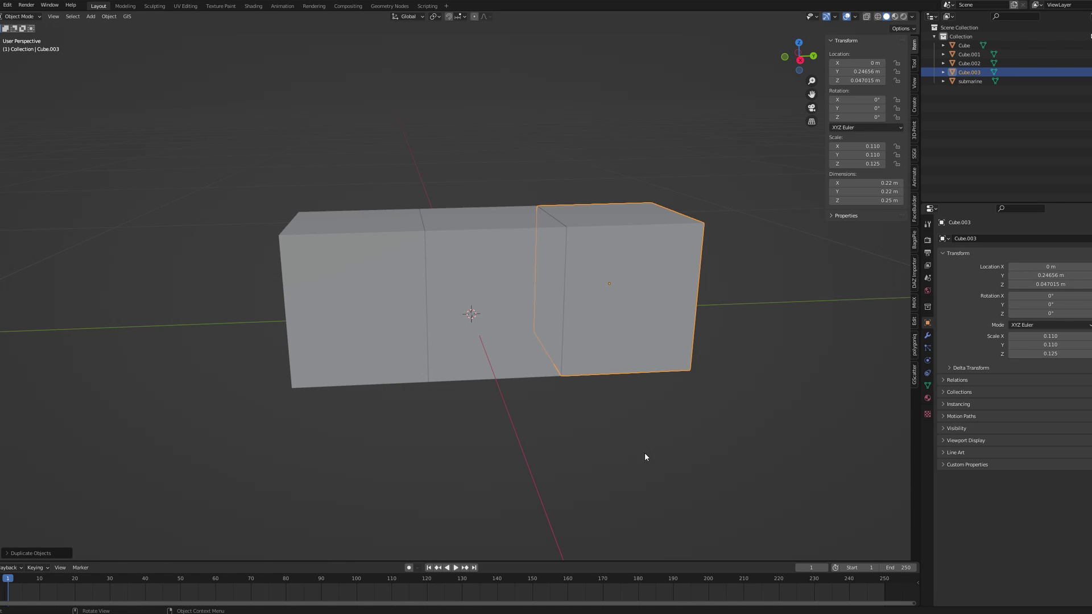
middle_click_drag(673, 455, 449, 378)
left_click(603, 449)
Select the submarine and cubes and place a duplicate beside them along Y.
key("a")
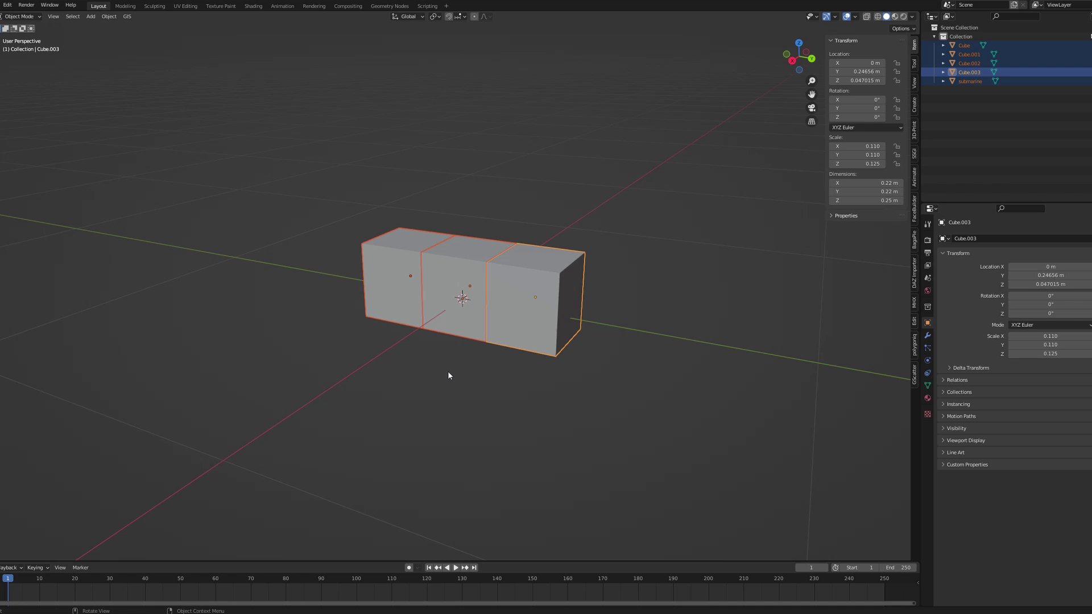
scroll(336, 364, "down", 4)
key("shift+d")
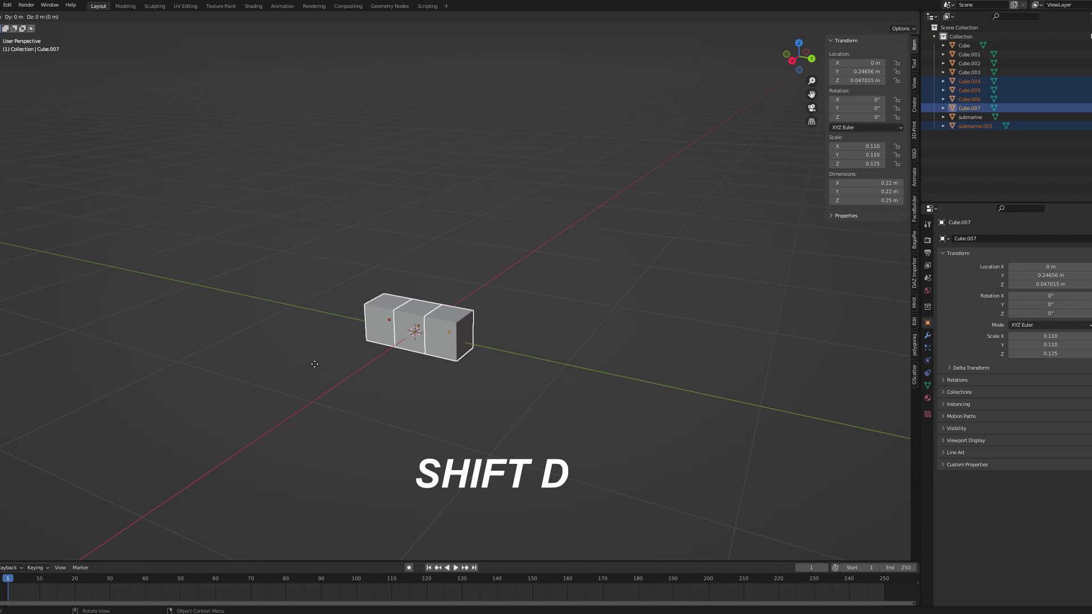
key("y")
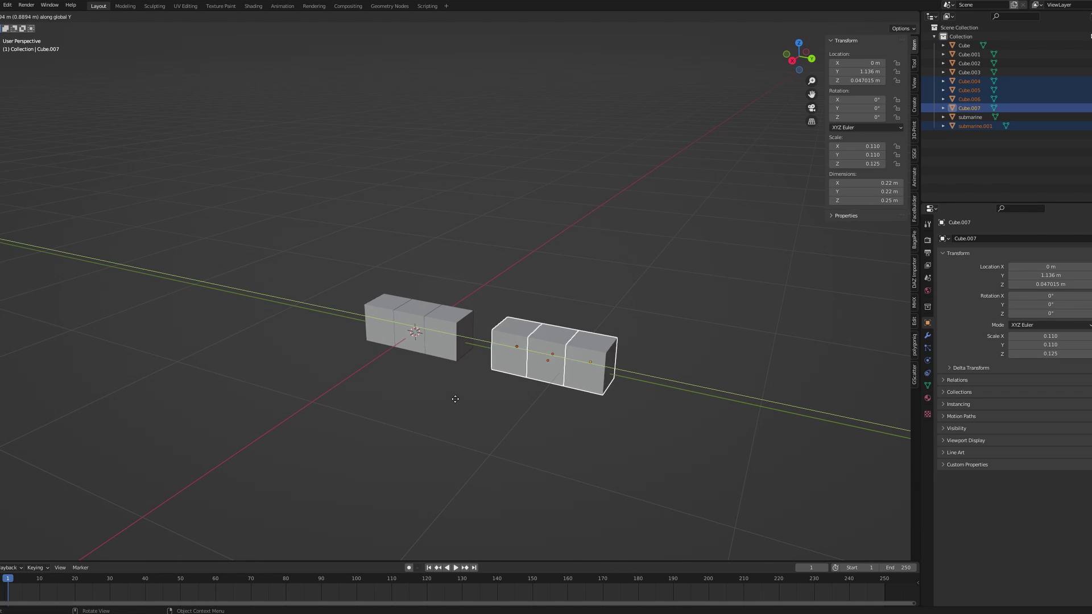
left_click(485, 400)
middle_click_drag(317, 358, 511, 414)
Place a second duplicate set further along Y, then select the middle cube, Cube.002.
key("shift+d")
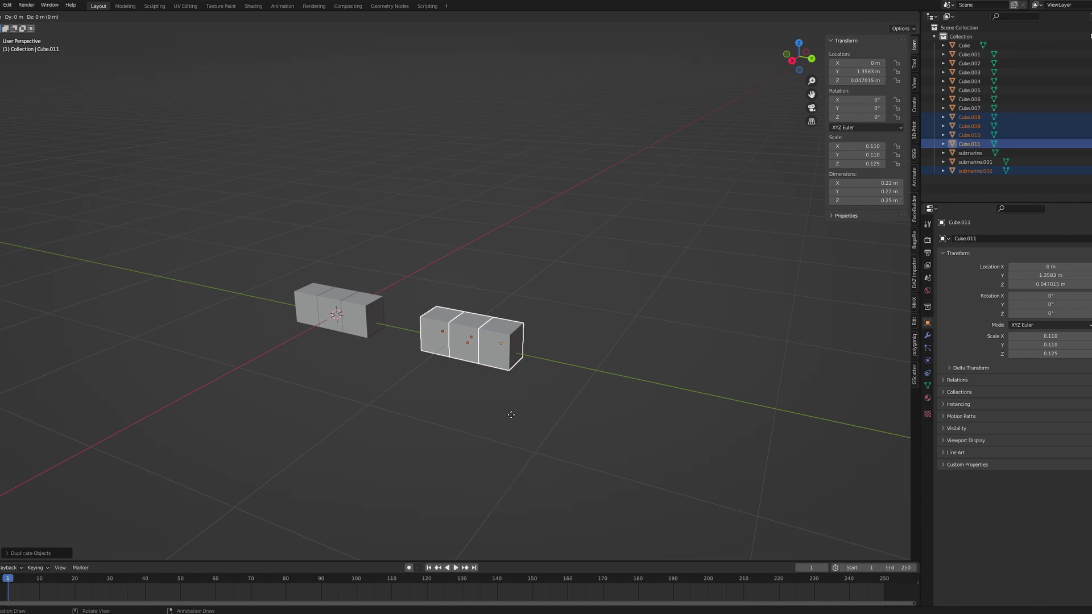
key("y")
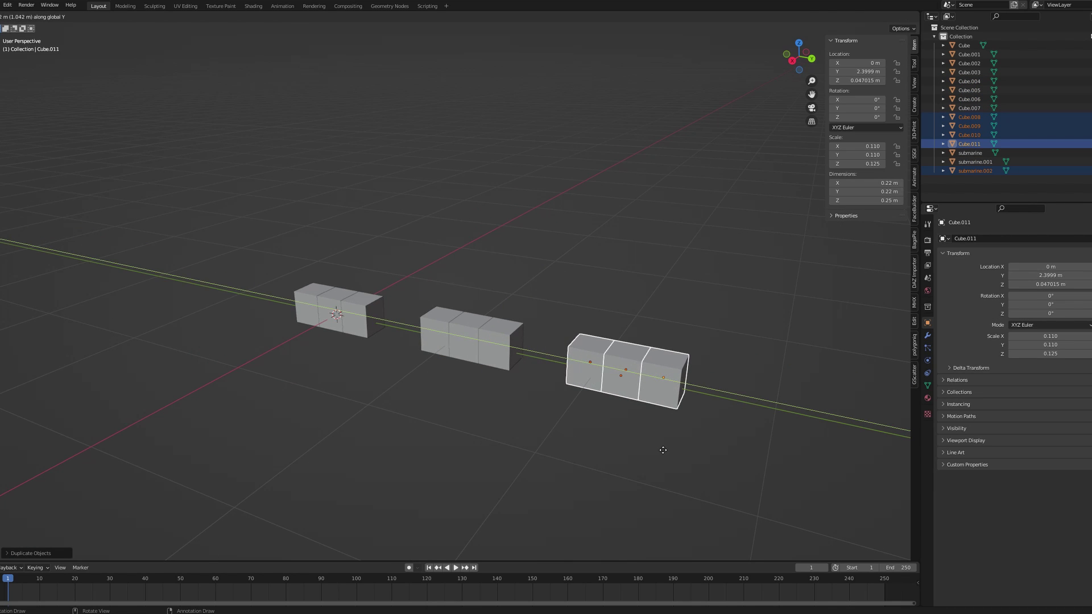
left_click(663, 450)
scroll(346, 320, "up", 3)
left_click(346, 319)
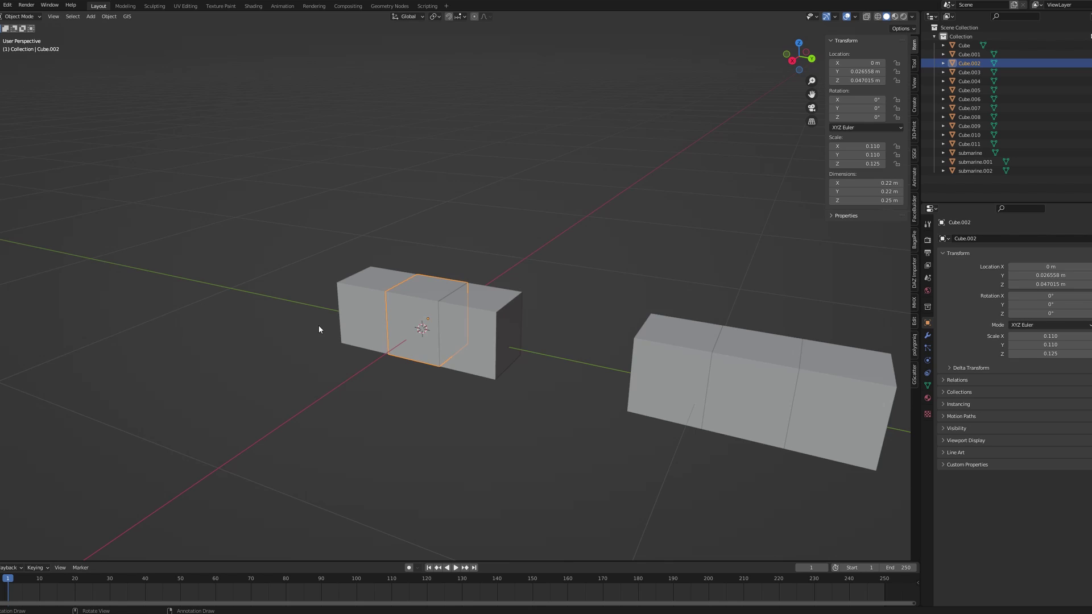
scroll(319, 325, "up", 2)
middle_click_drag(336, 328, 460, 310)
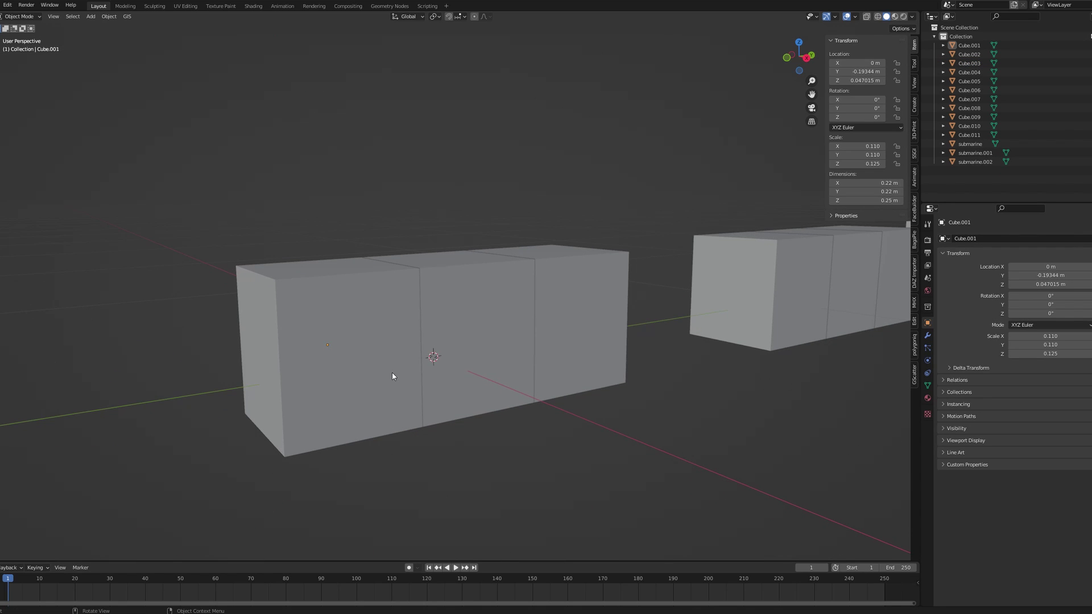
Delete leftover Cube.001, then subtract Cube.003 and Cube.002 from the submarine with Bool Tool Difference.
left_click(361, 355)
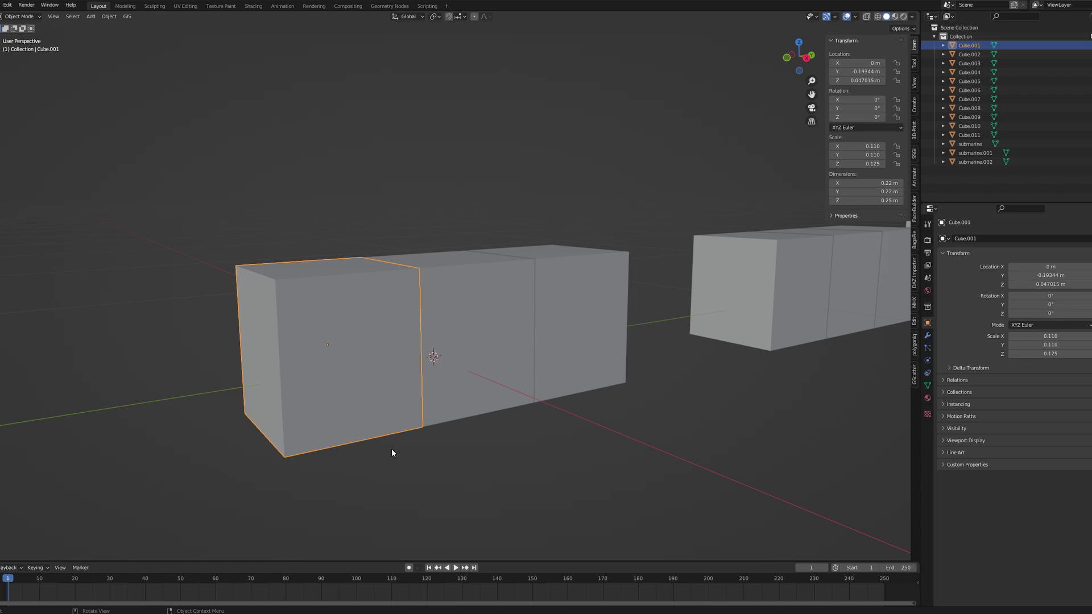
key("Delete")
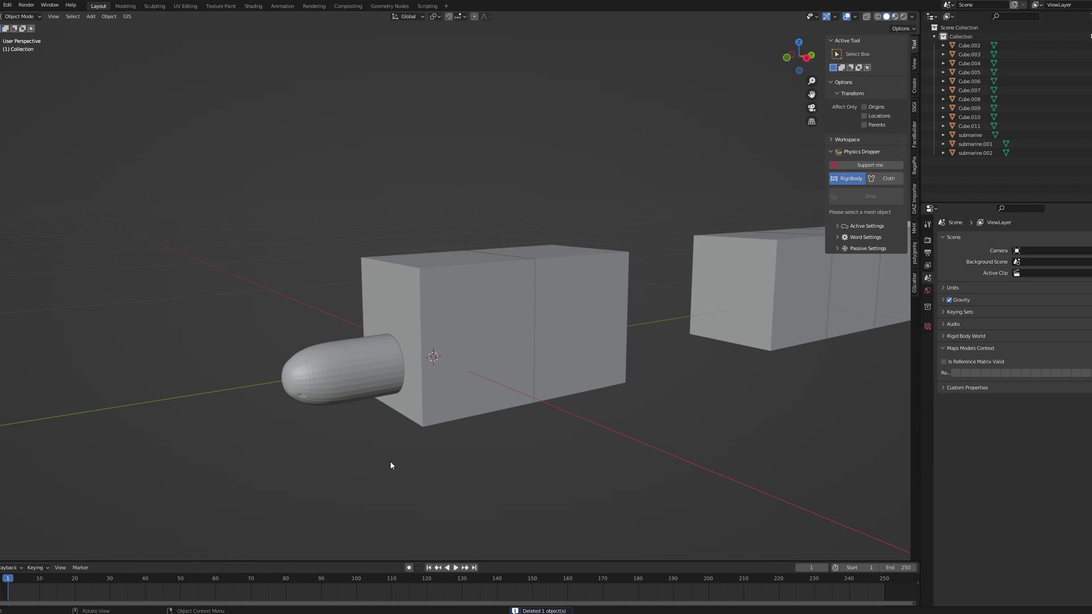
left_click(589, 325, "shift")
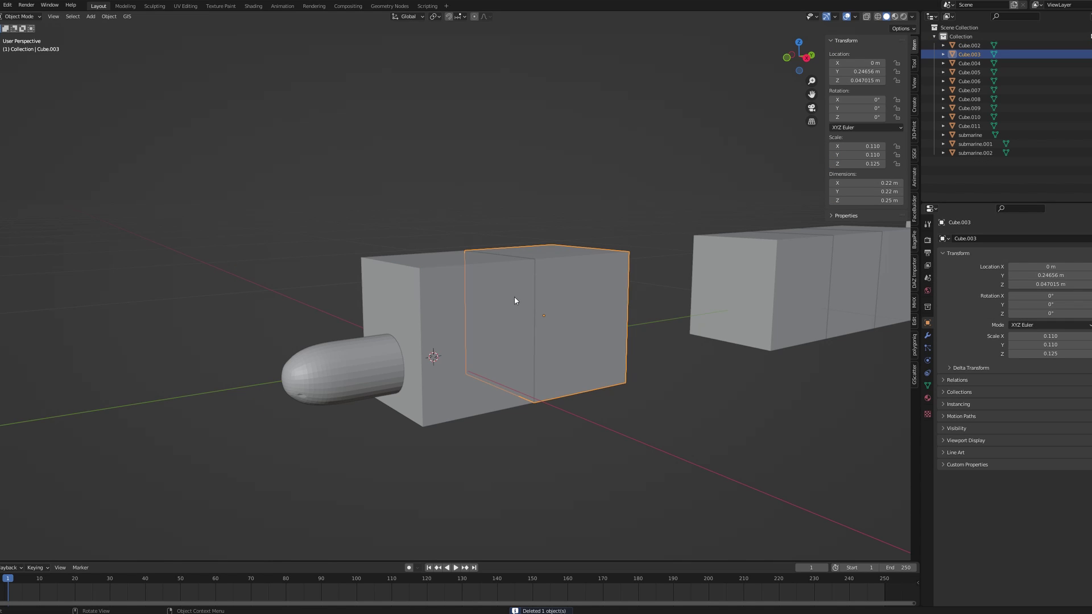
left_click(440, 297, "shift")
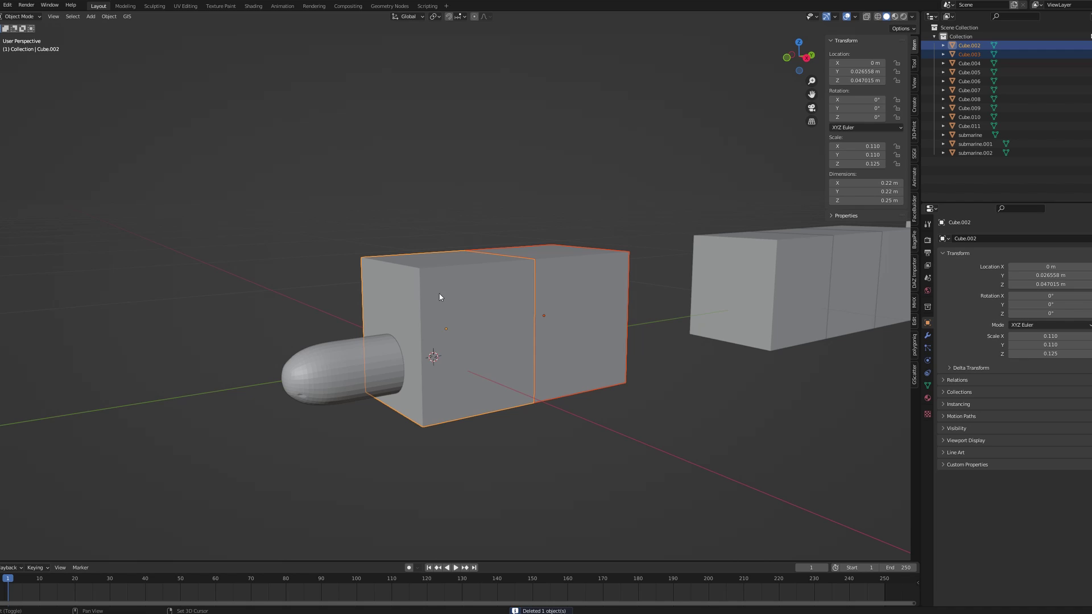
left_click(346, 358, "shift")
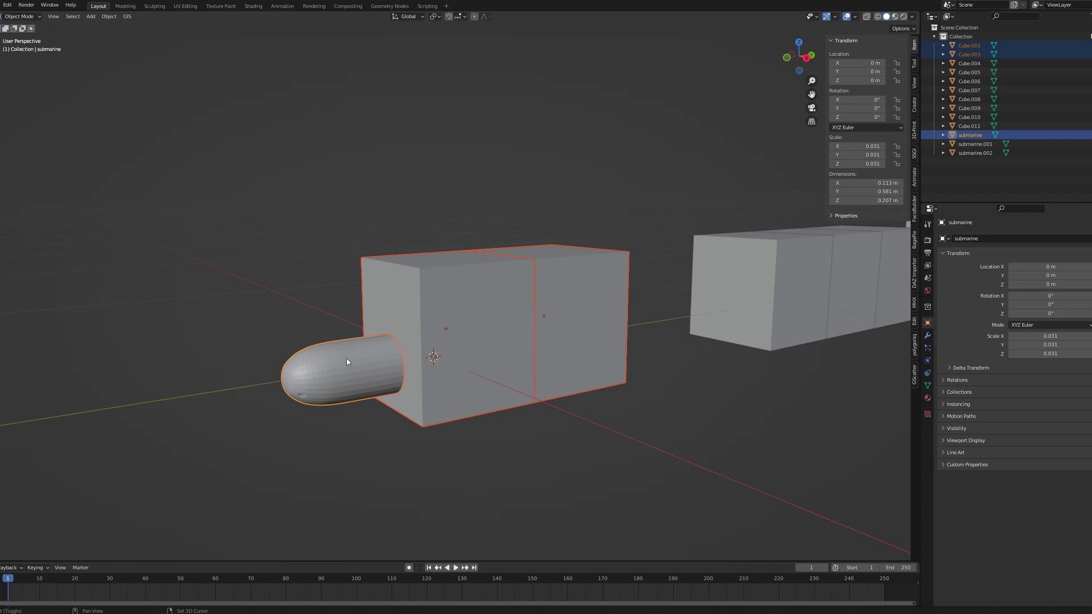
key("ctrl+shift+b")
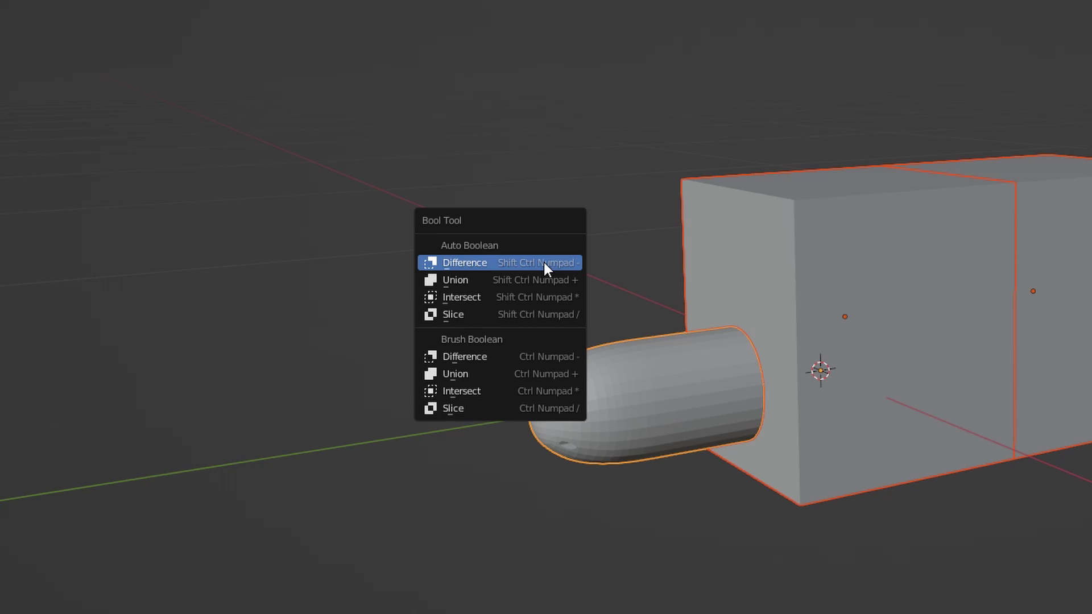
left_click(496, 260)
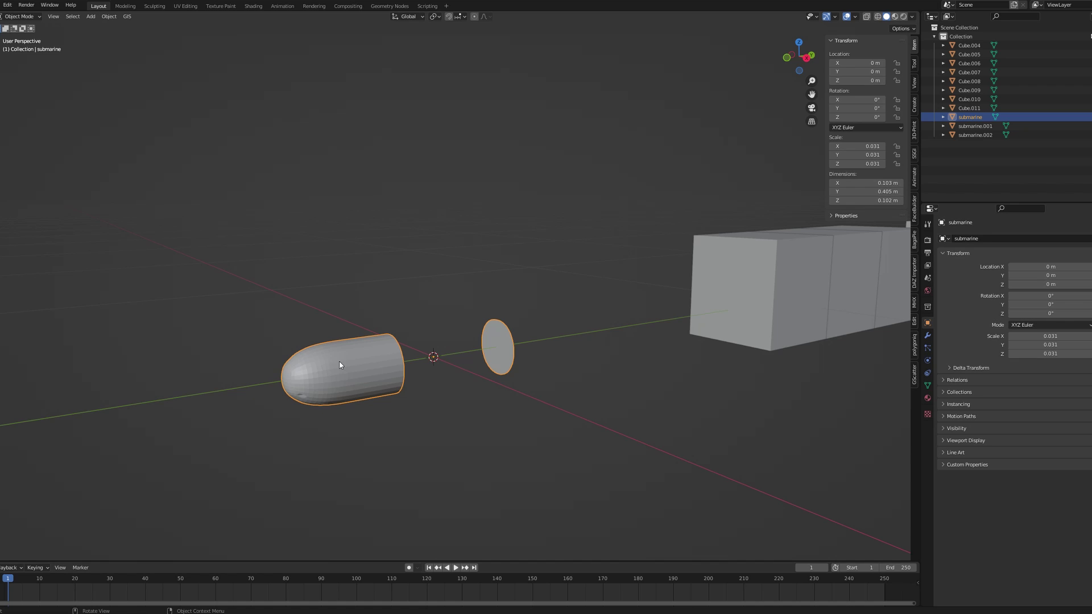
In Edit Mode, select the linked nose mesh, invert it, and delete the stray disc's vertices.
middle_click_drag(472, 377, 401, 371)
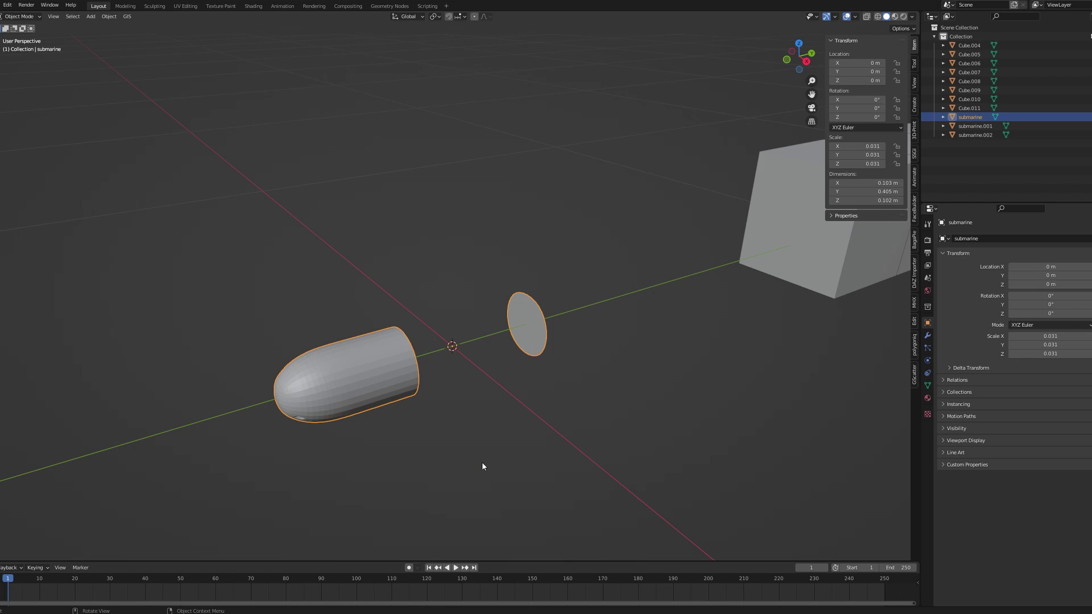
key("Tab")
middle_click_drag(405, 437, 367, 375)
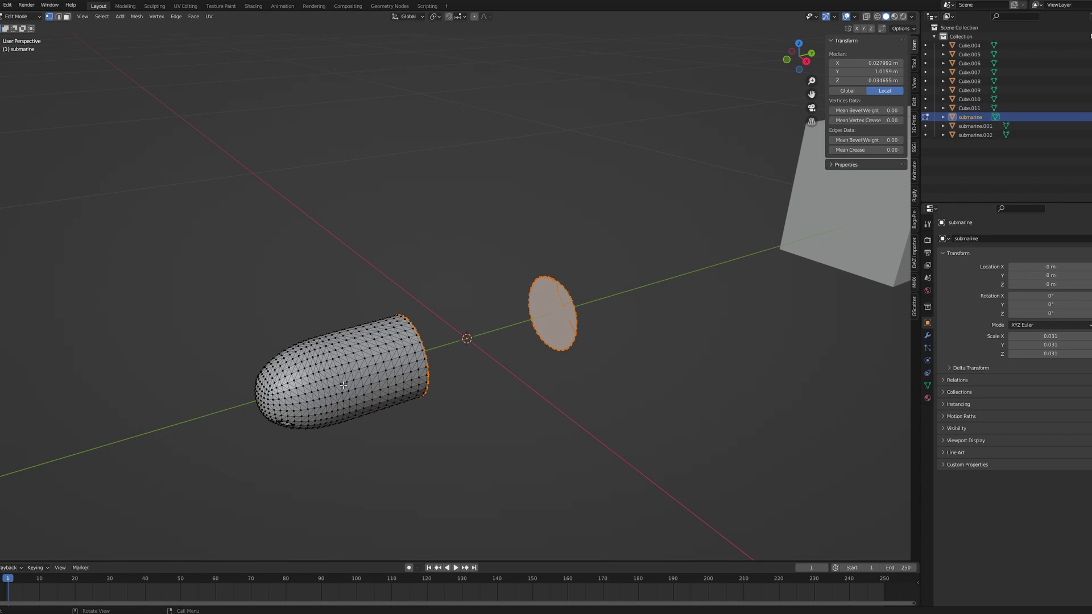
left_click(332, 350)
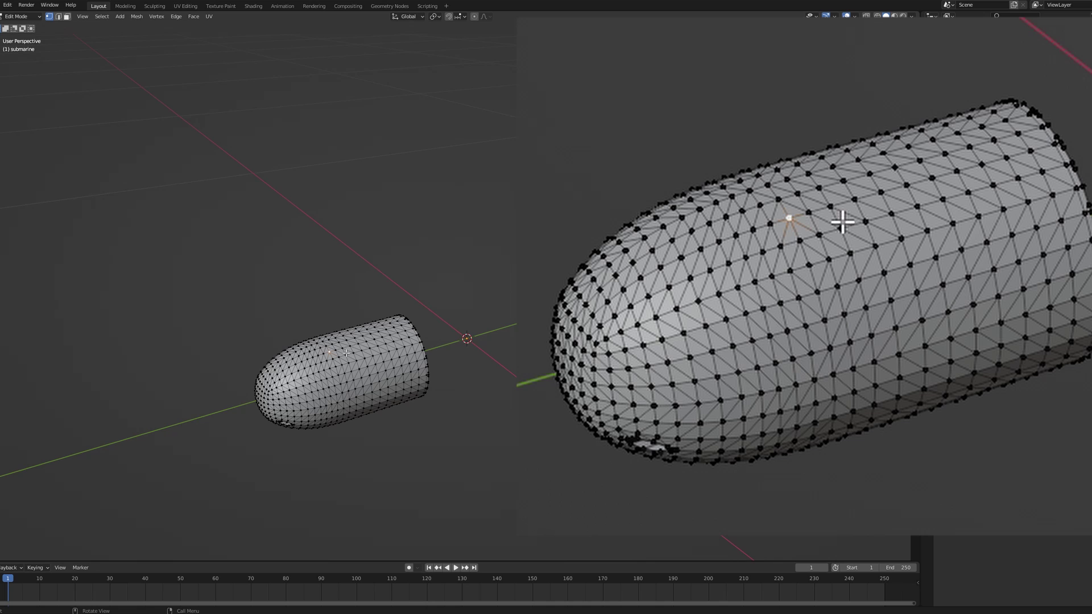
scroll(317, 380, "up", 1)
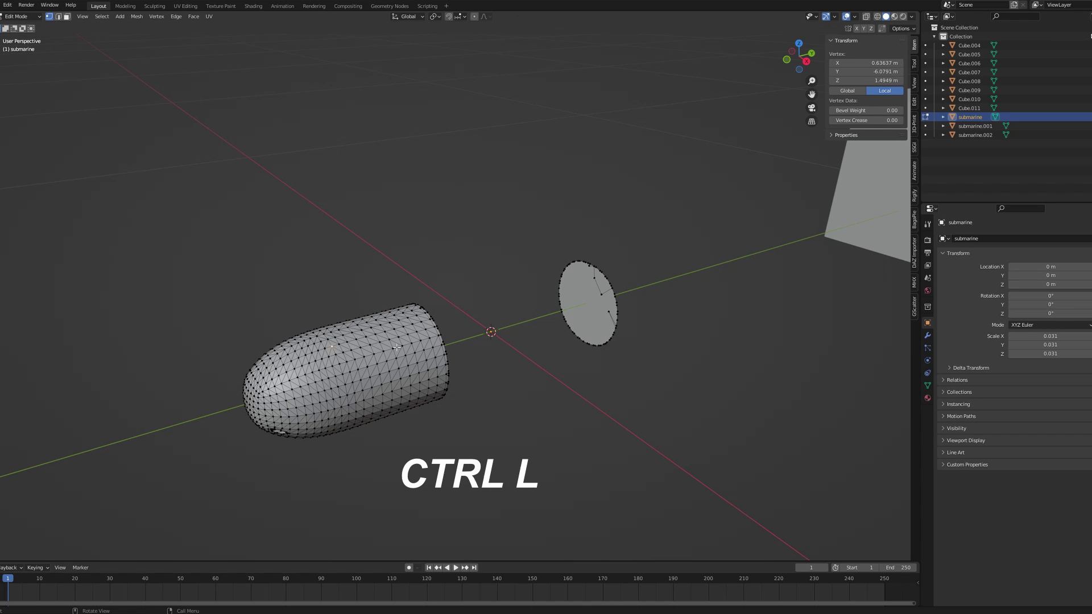
key("ctrl+l")
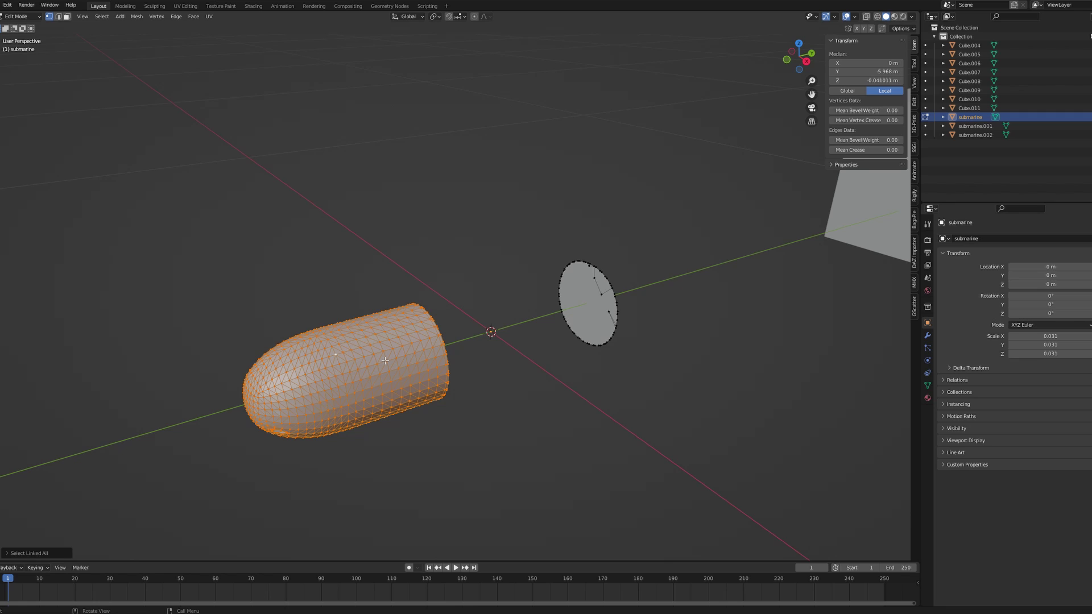
key("ctrl+i")
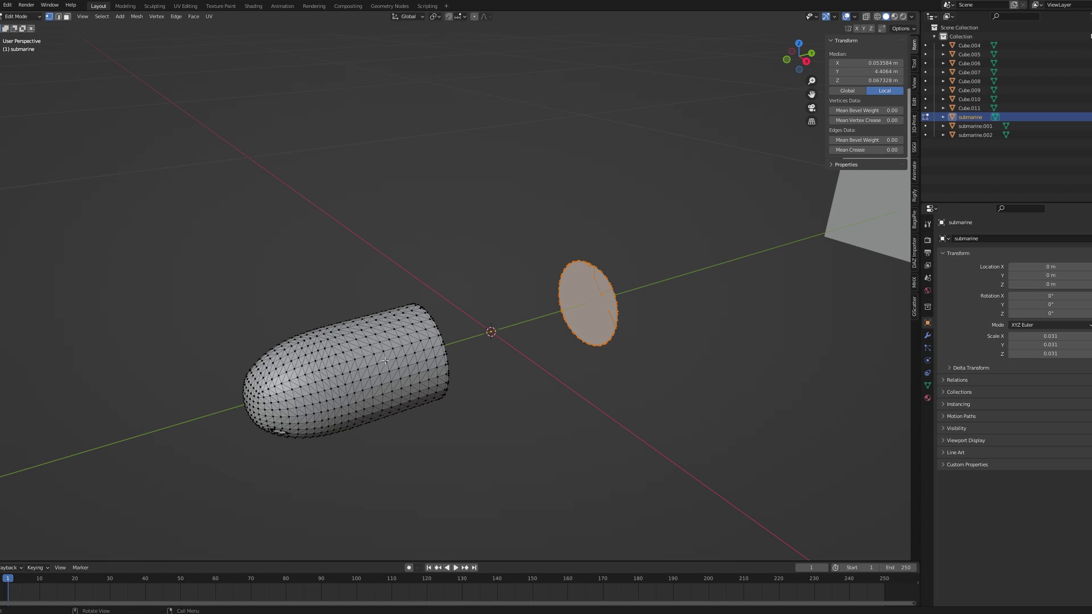
key("Delete")
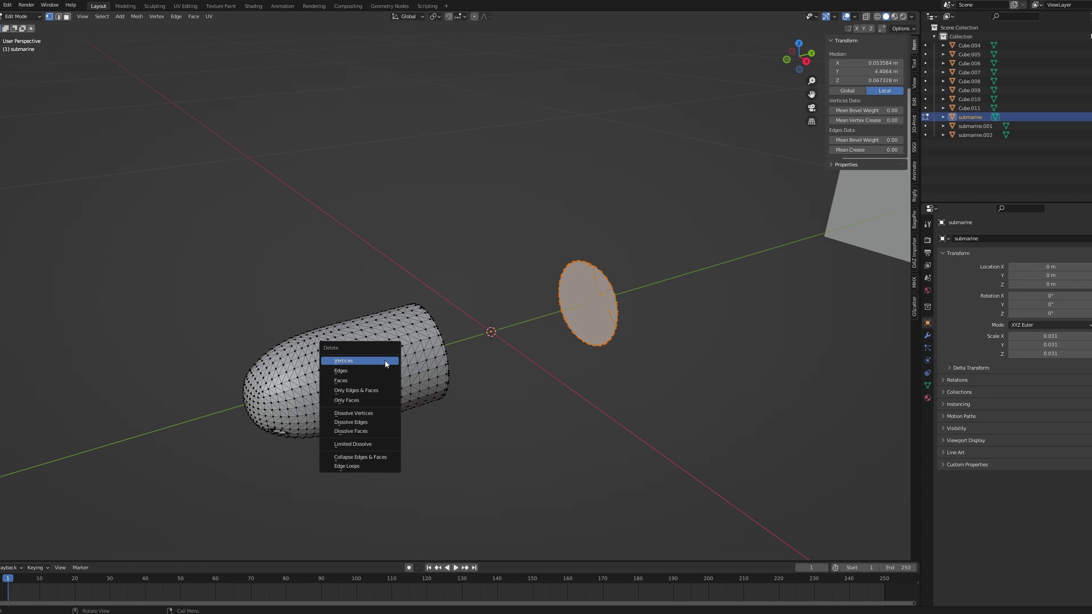
left_click(384, 359)
key("Tab")
middle_click_drag(401, 357, 333, 368)
Subtract Cube.007 and Cube.005 from the middle hull piece with Bool Tool Difference.
key("KP_Decimal")
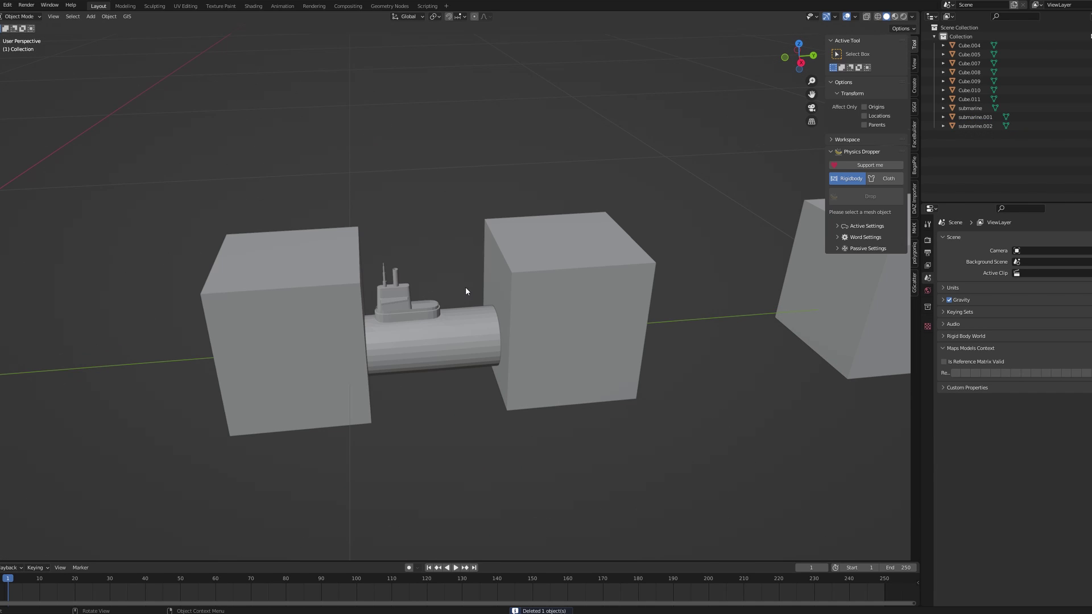
left_click(589, 298)
left_click(261, 336, "shift")
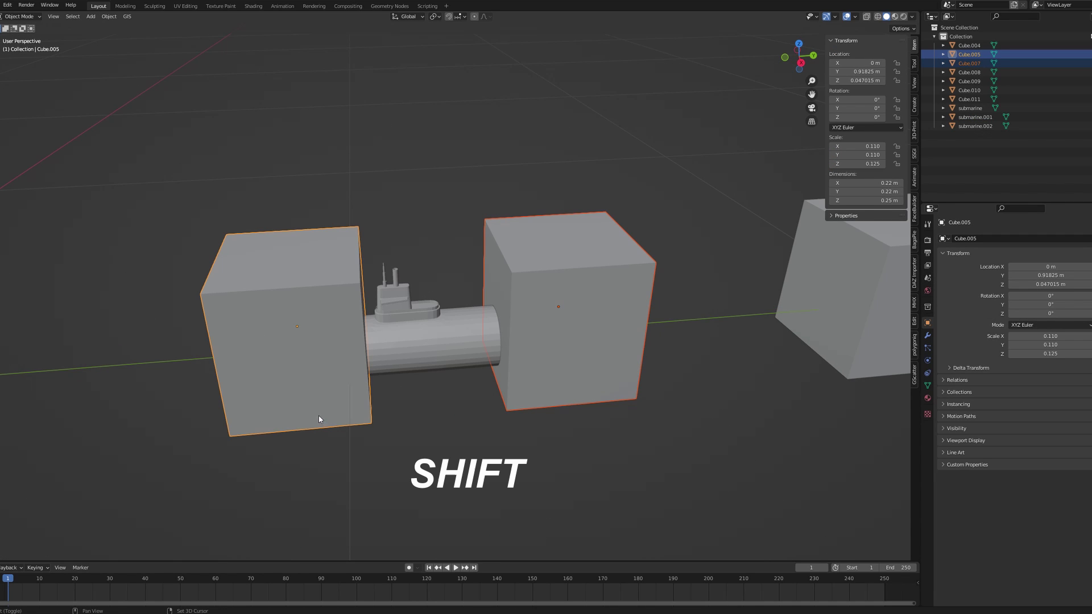
left_click(422, 339, "shift")
key("ctrl+shift+b")
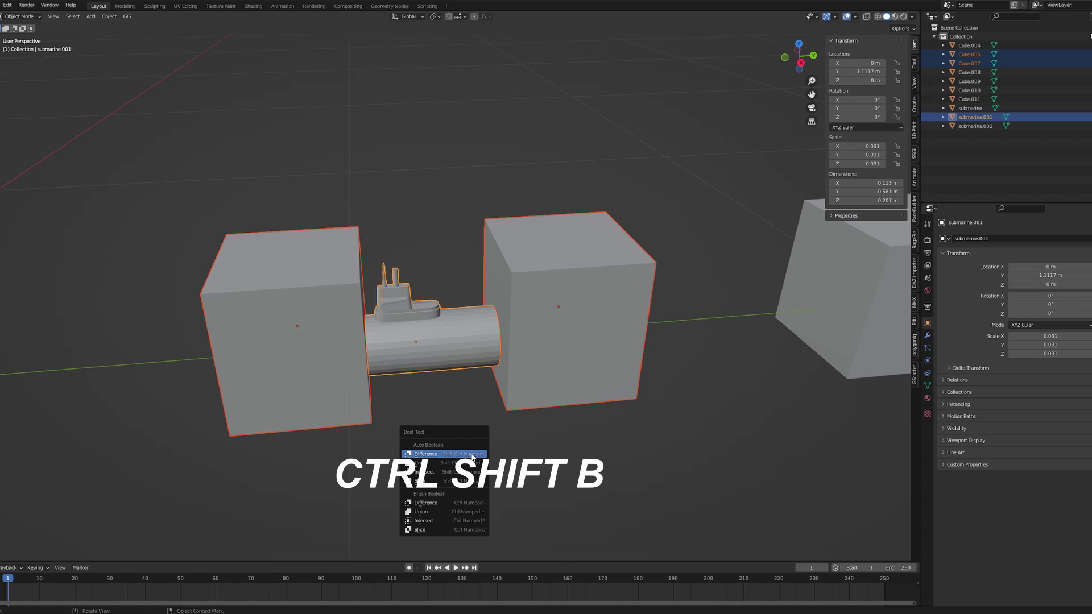
left_click(472, 455)
Delete Cube.011, then subtract Cube.010 and Cube.008 from the tail piece with Difference.
middle_click_drag(435, 365, 358, 370)
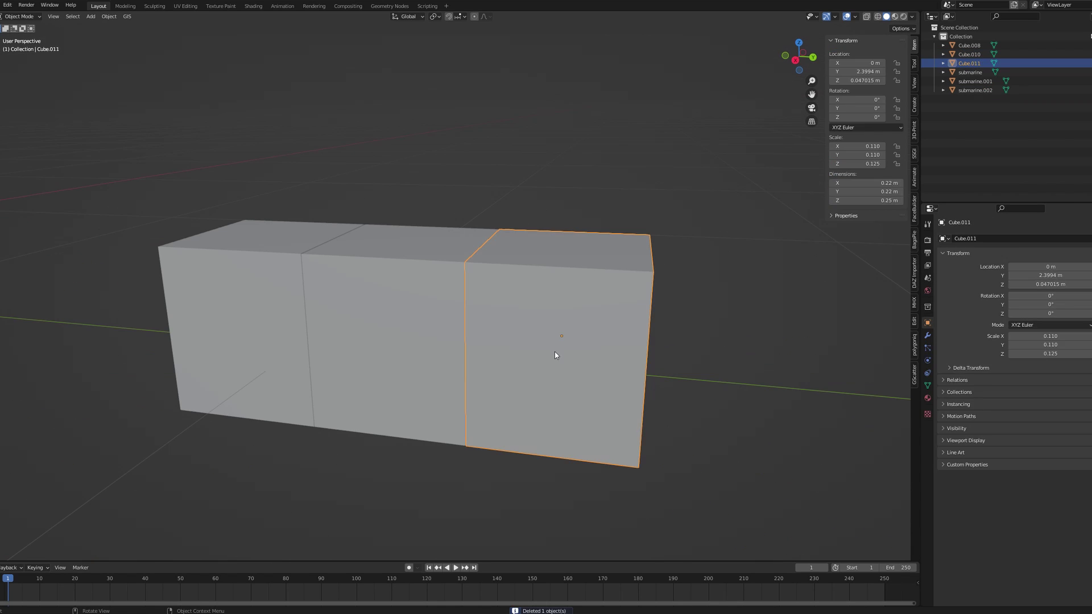
key("Delete")
left_click(364, 323)
left_click(290, 314, "shift")
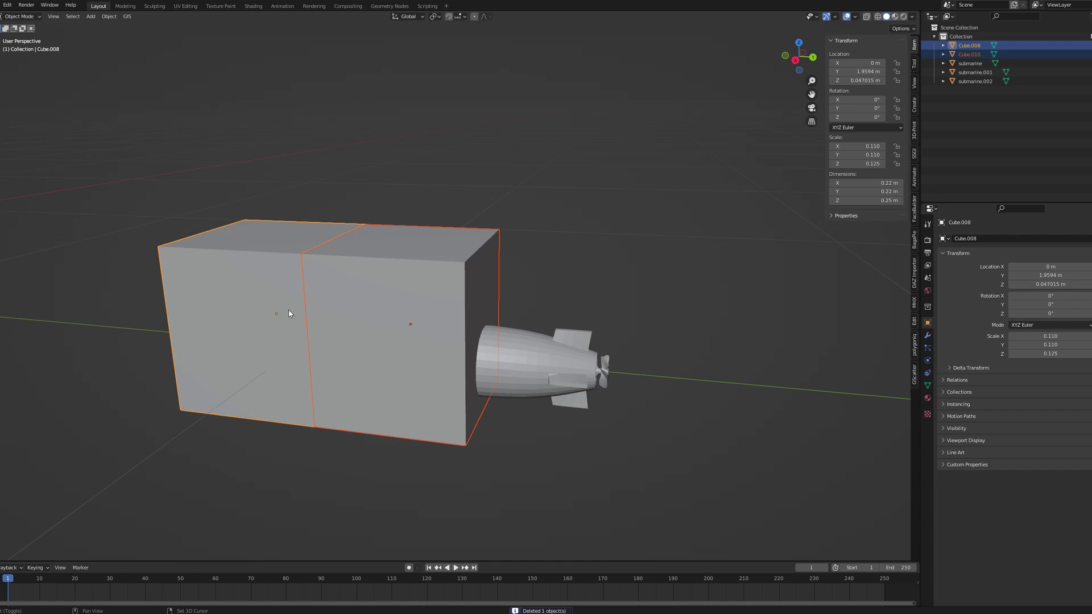
left_click(533, 369, "shift")
key("shift+ctrl+b")
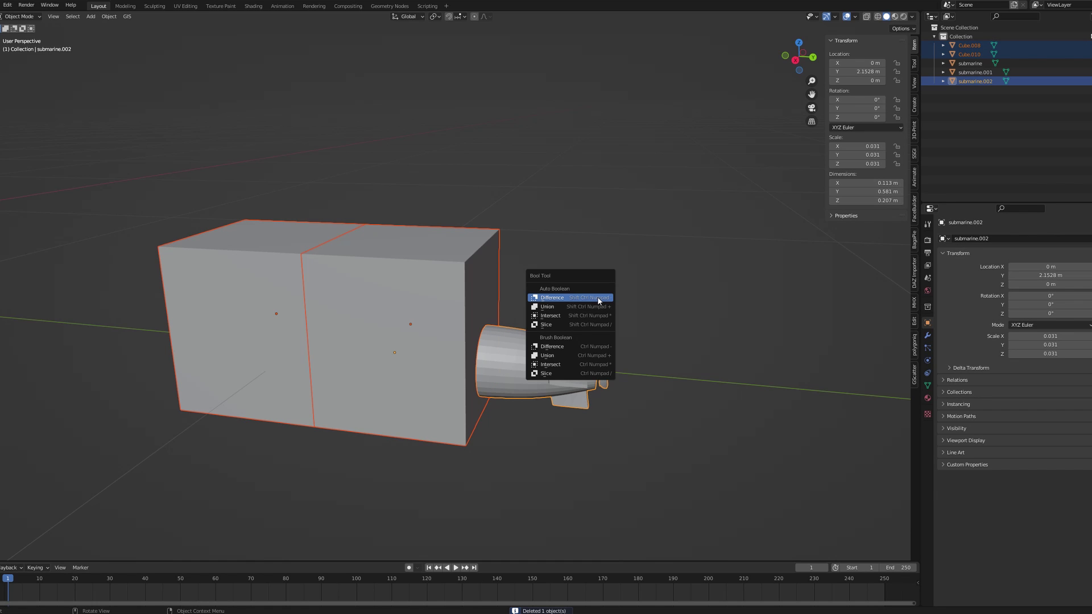
left_click(598, 299)
middle_click_drag(597, 298, 145, 147)
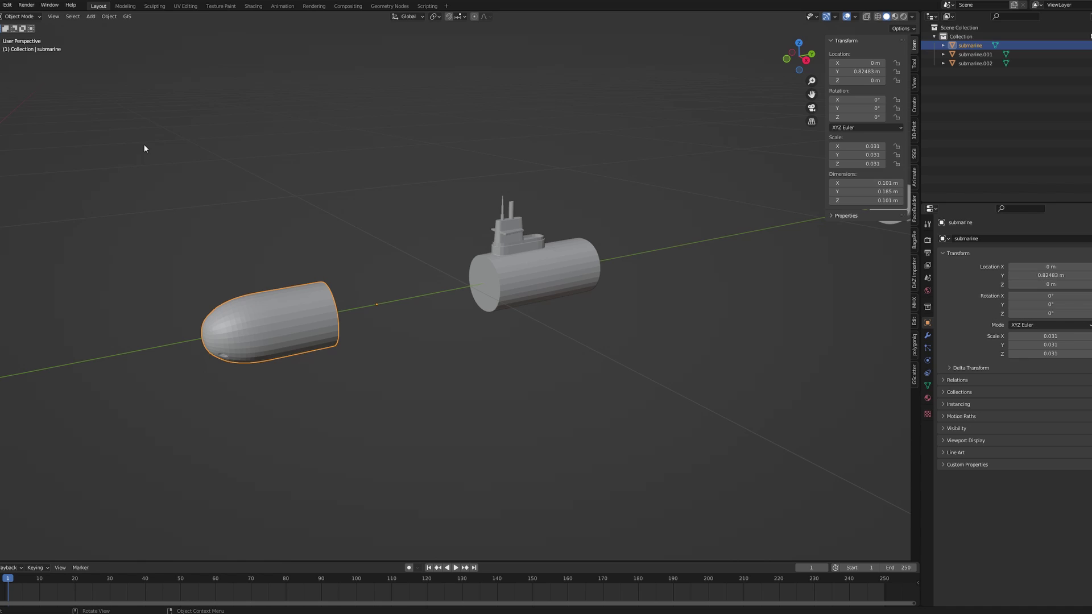
Select only the nose piece and start an STL export with Selection Only ticked.
left_click(326, 288)
left_click(297, 320)
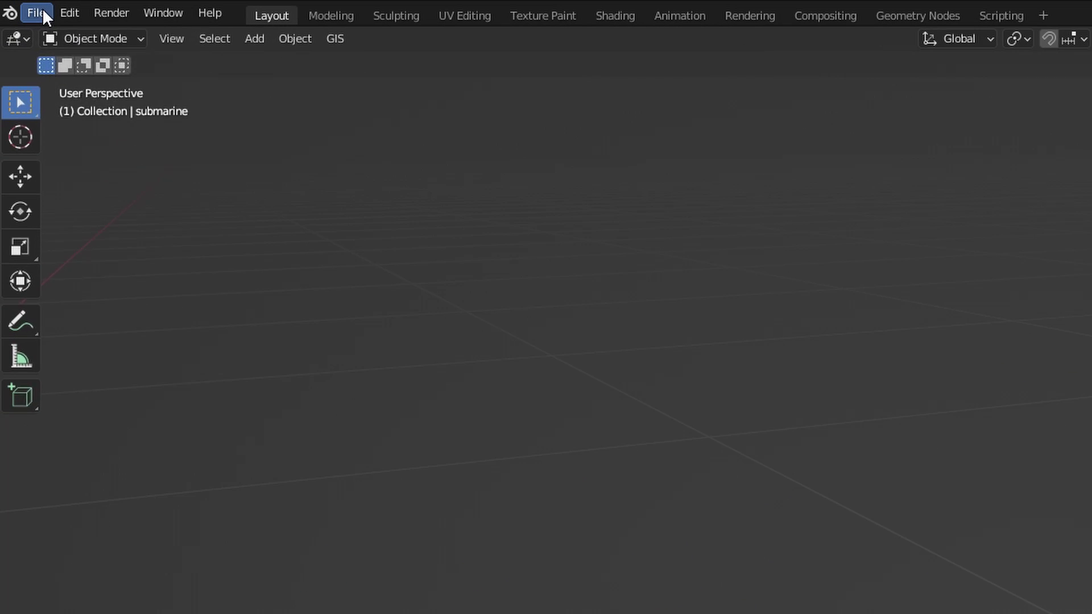
left_click(37, 11)
mouse_move(90, 295)
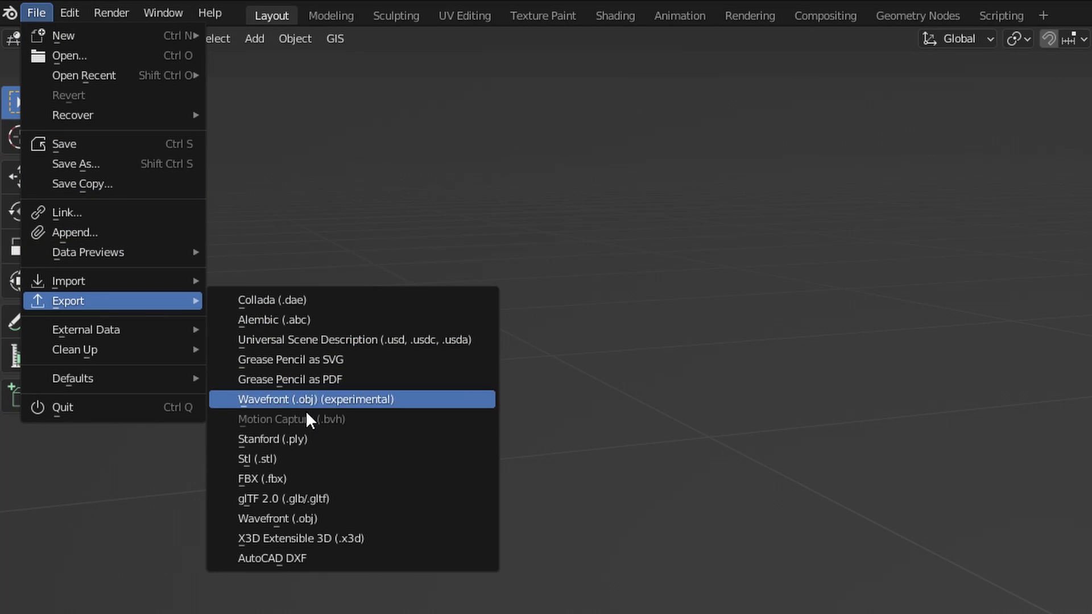
left_click(303, 454)
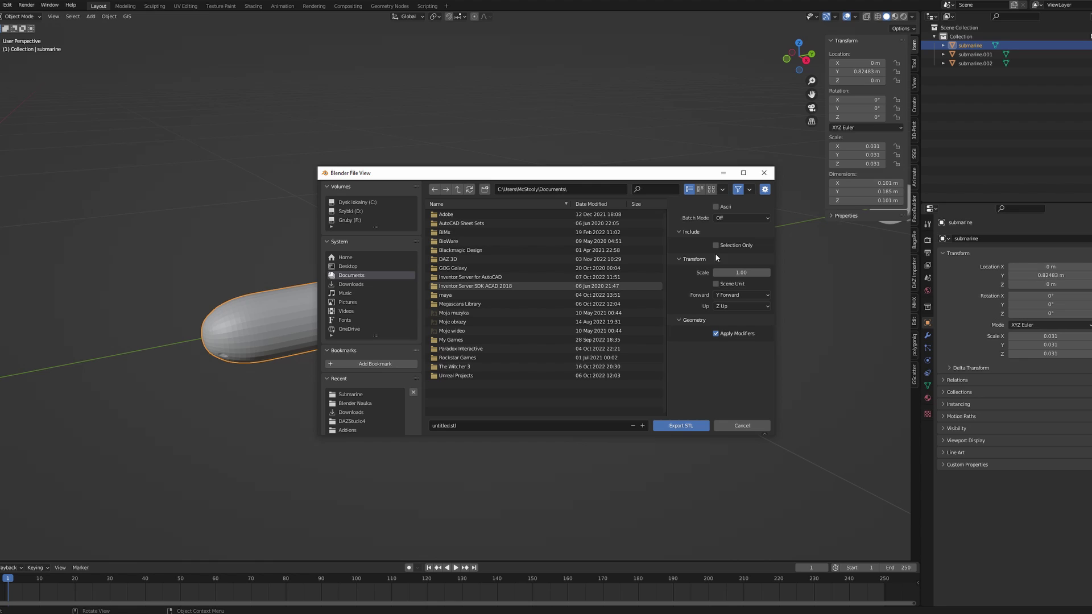
left_click(716, 245)
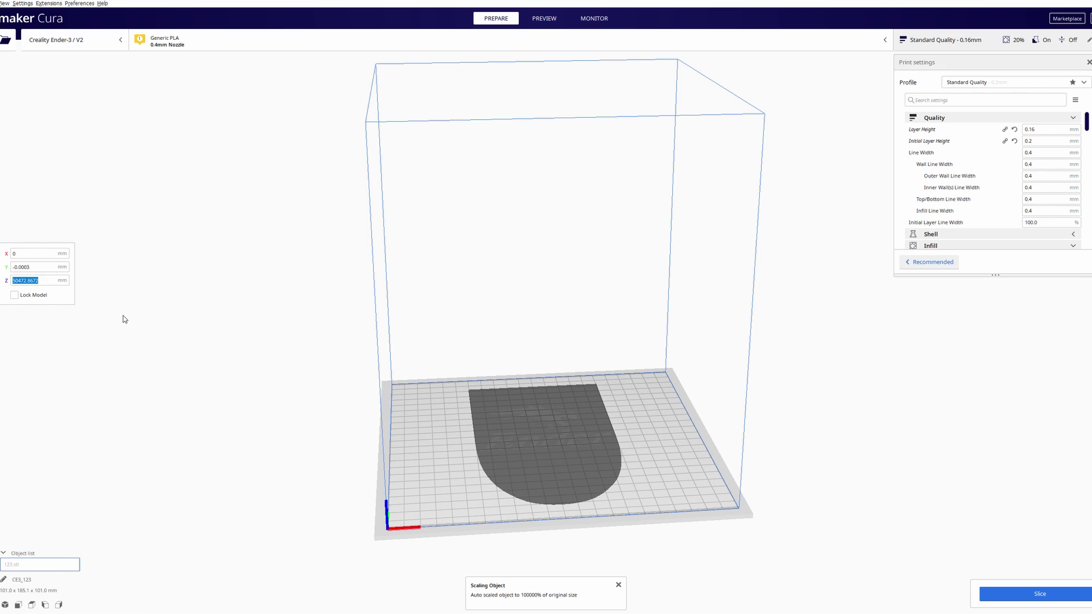
Set the nose piece's Z position to 0, slice it, and inspect the loaded sub1.stl.
type("0")
key("Return")
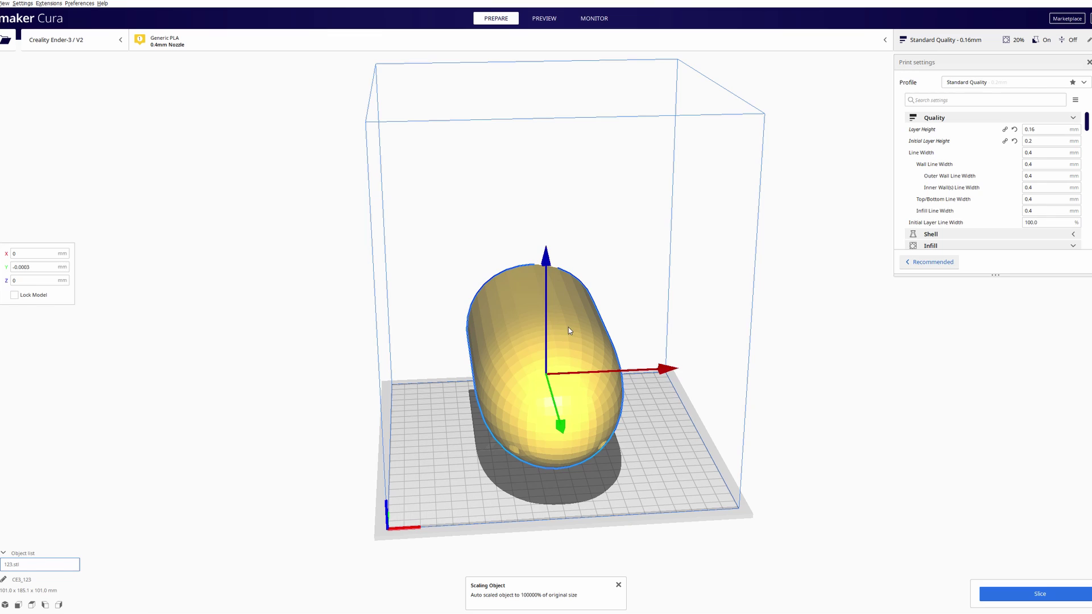
right_click_drag(586, 256, 515, 289)
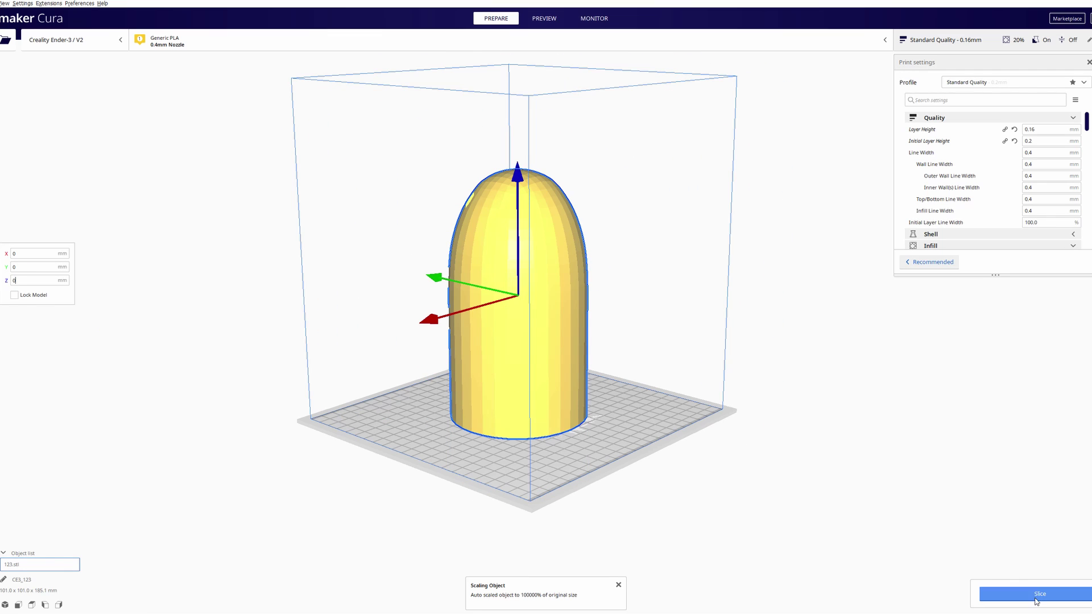
left_click(1038, 595)
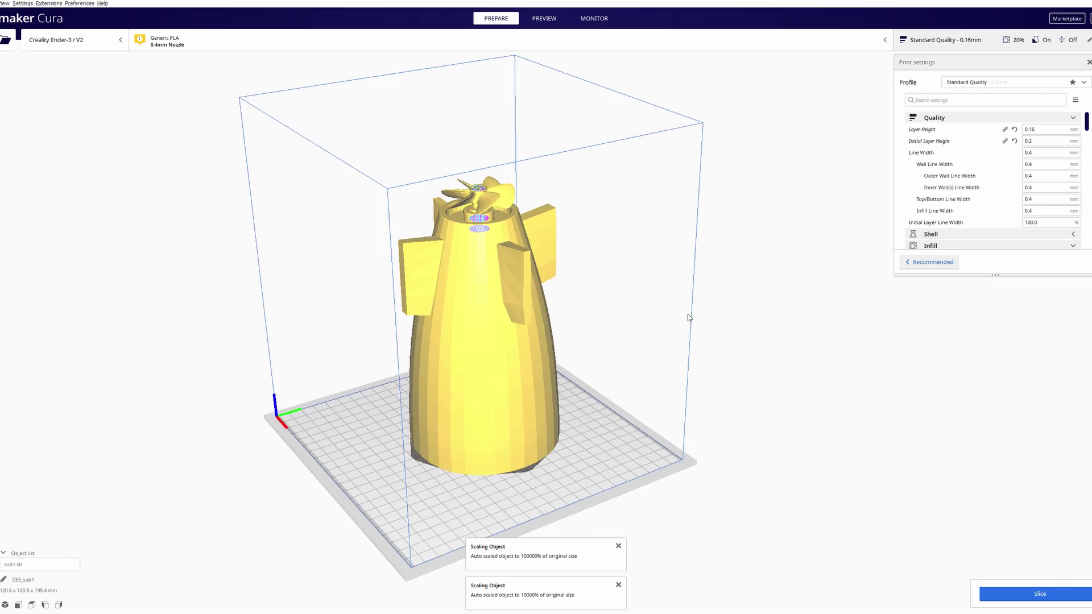
right_click_drag(594, 312, 738, 301)
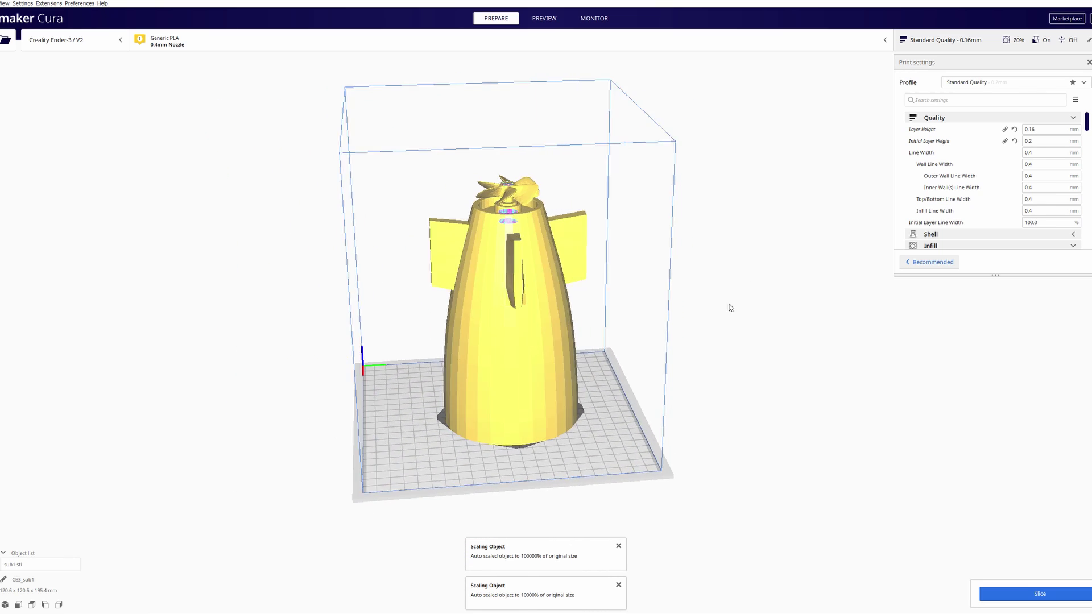